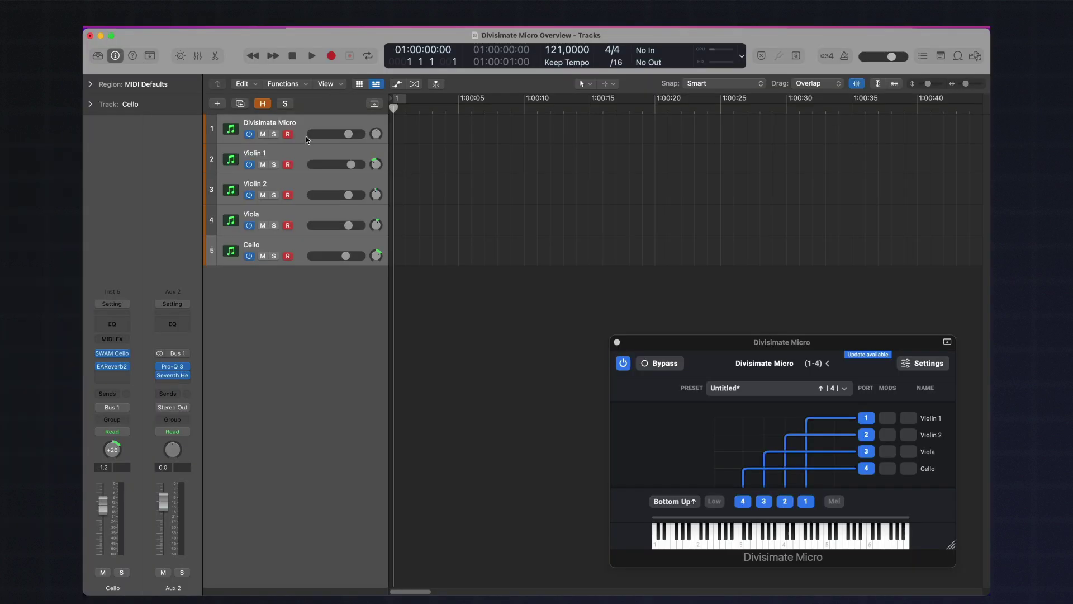
- Select the Divisimate Micro, Violin 1, Violin 2, Viola and Cello tracks one at a time to inspect each
click(305, 135)
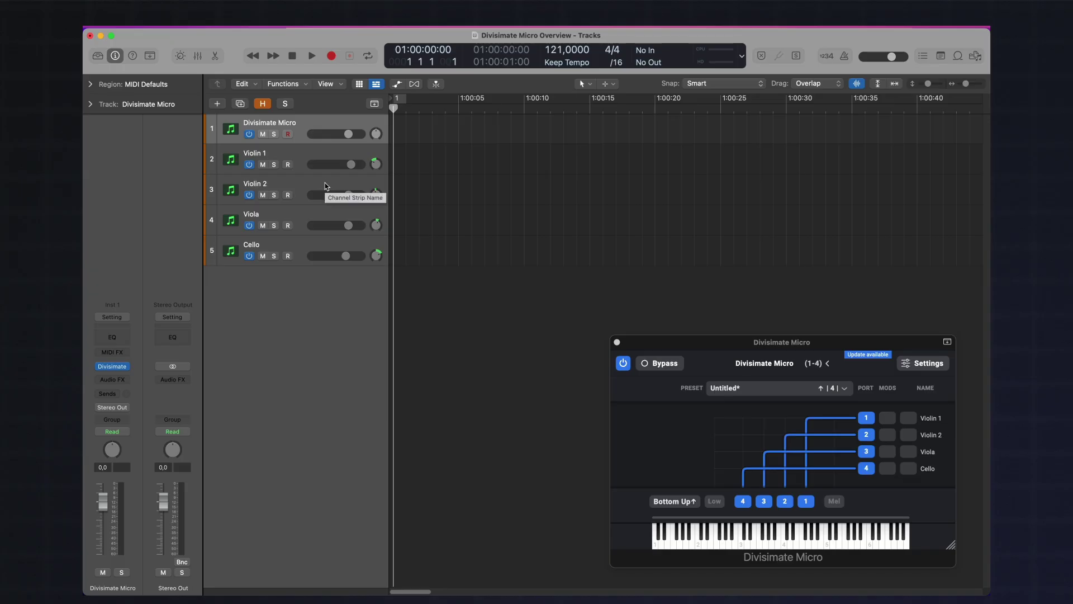
click(302, 155)
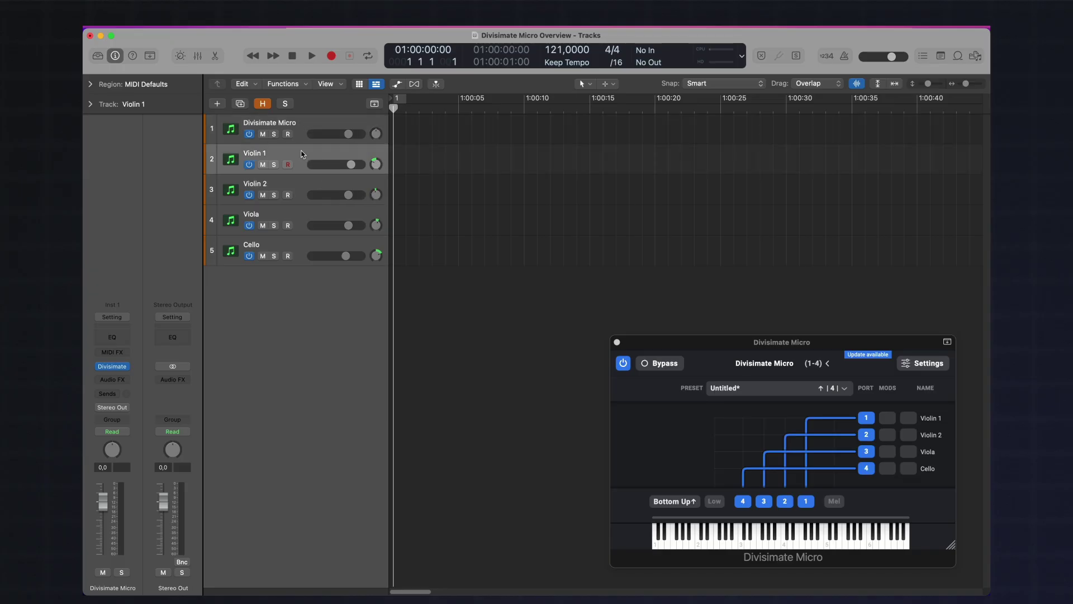
click(300, 180)
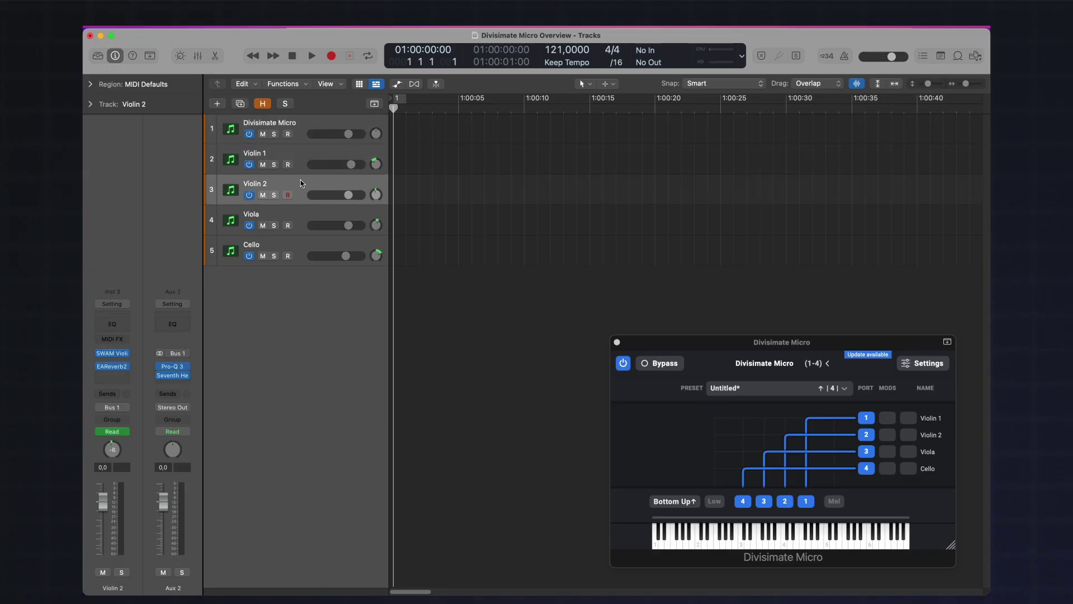
click(303, 214)
click(302, 242)
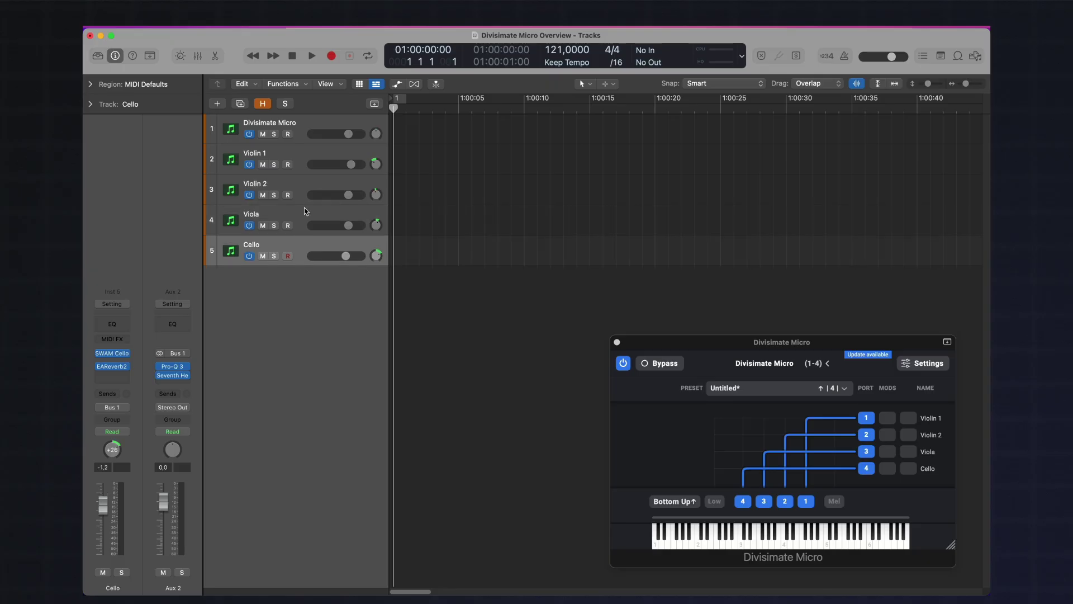
- Record the MIDI performance simultaneously on all five tracks, from Divisimate Micro to Cello, and clear the region selection
shift+click(312, 127)
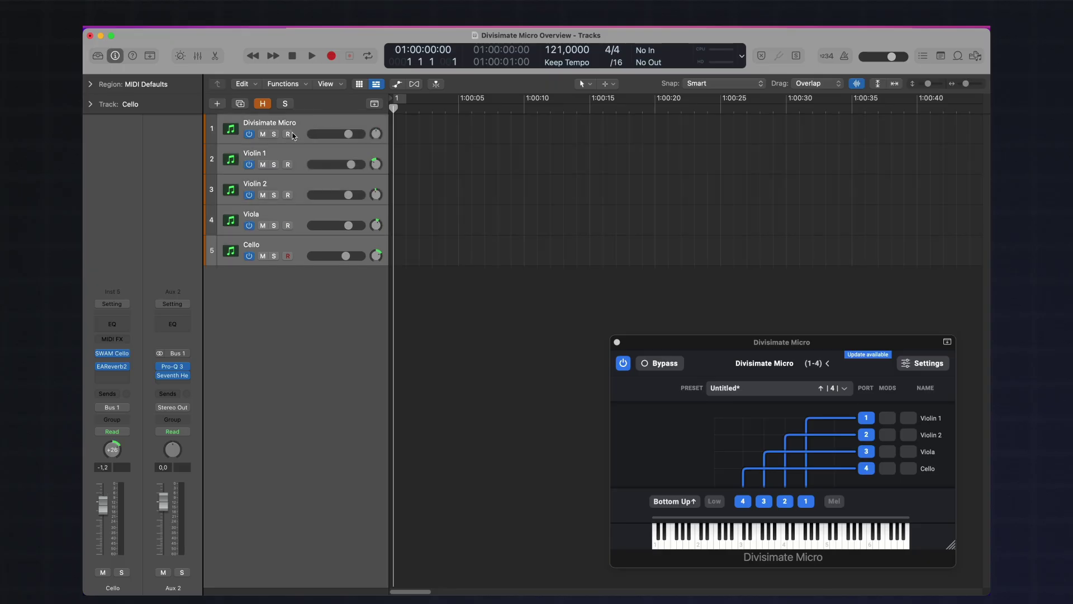
click(332, 58)
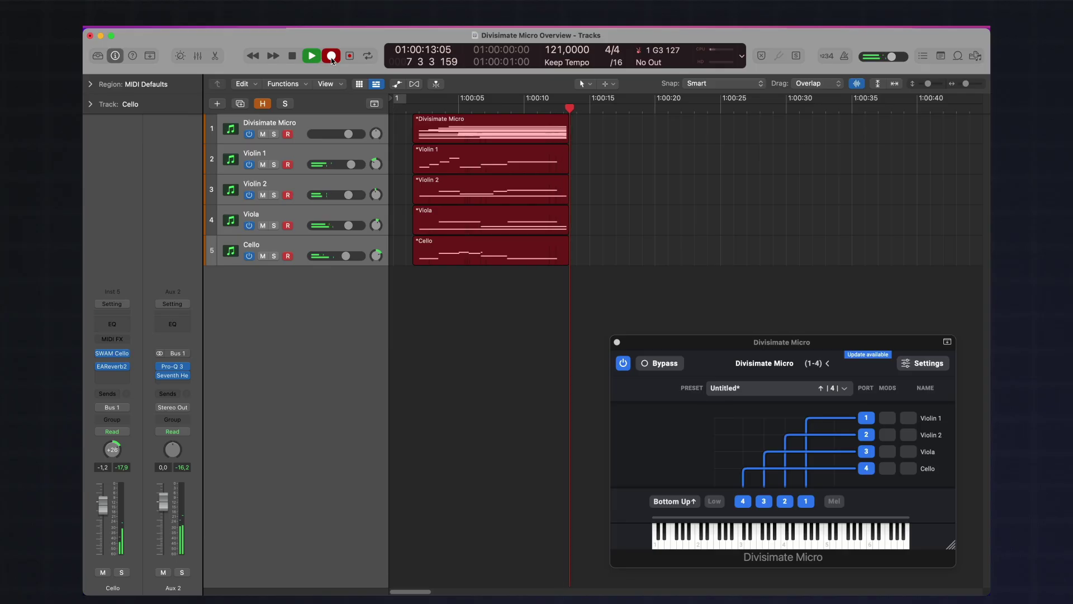
key(space)
key(super+shift+a)
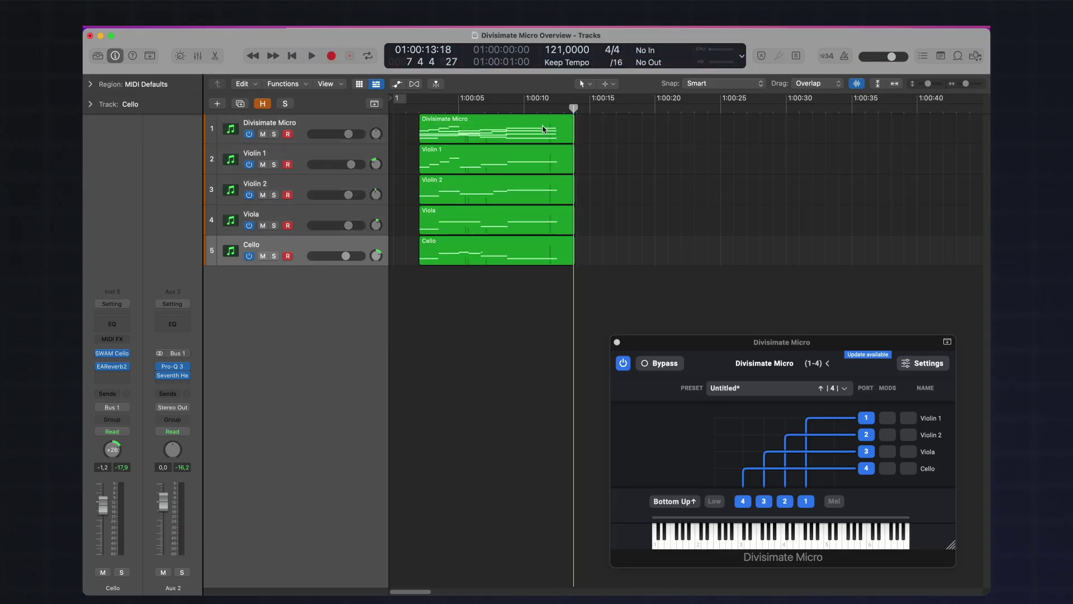
- Open the recorded Divisimate Micro region in the Piano Roll, close the plug-in window and examine the notes of each recorded region
double_click(542, 125)
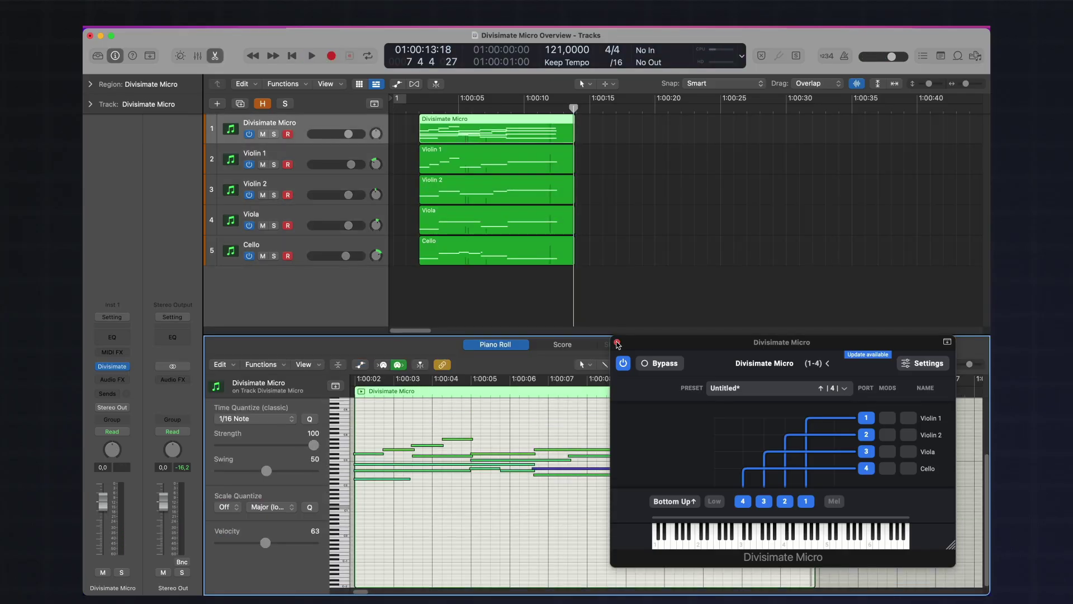
click(617, 343)
click(525, 159)
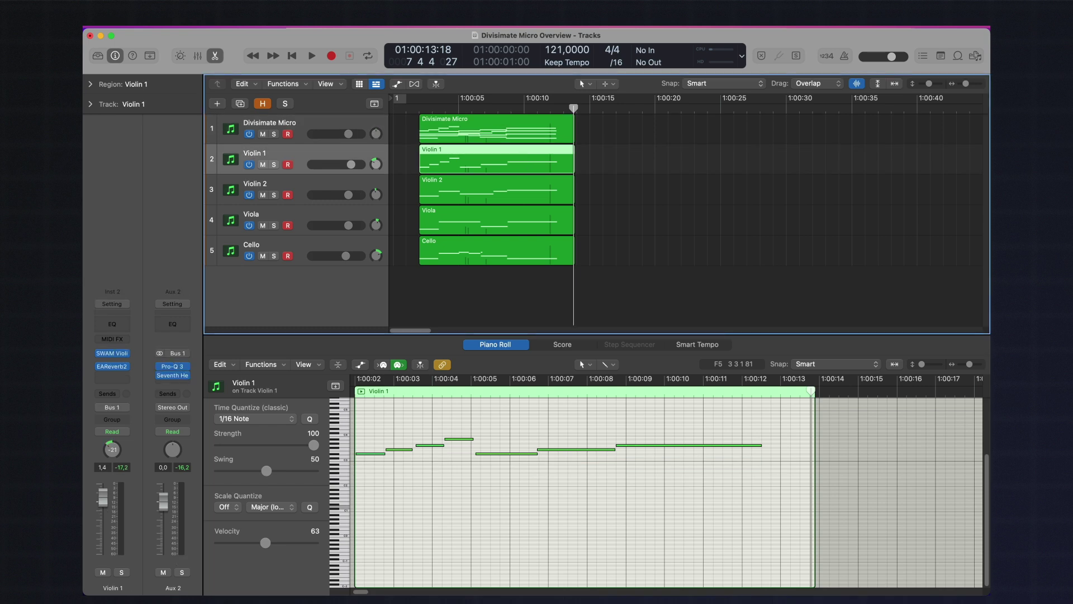
click(520, 193)
click(520, 224)
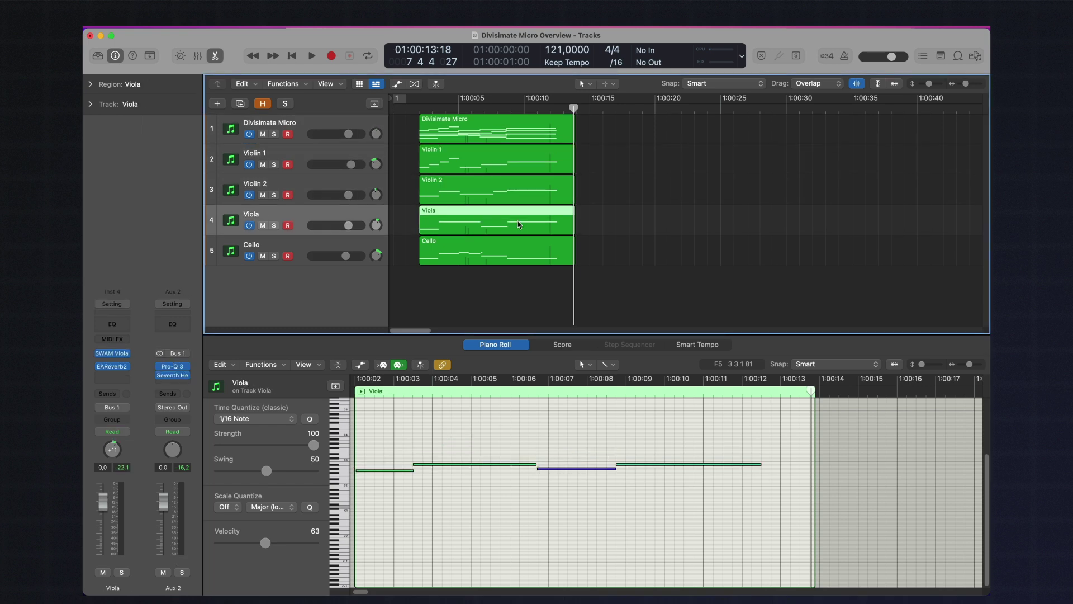
click(514, 249)
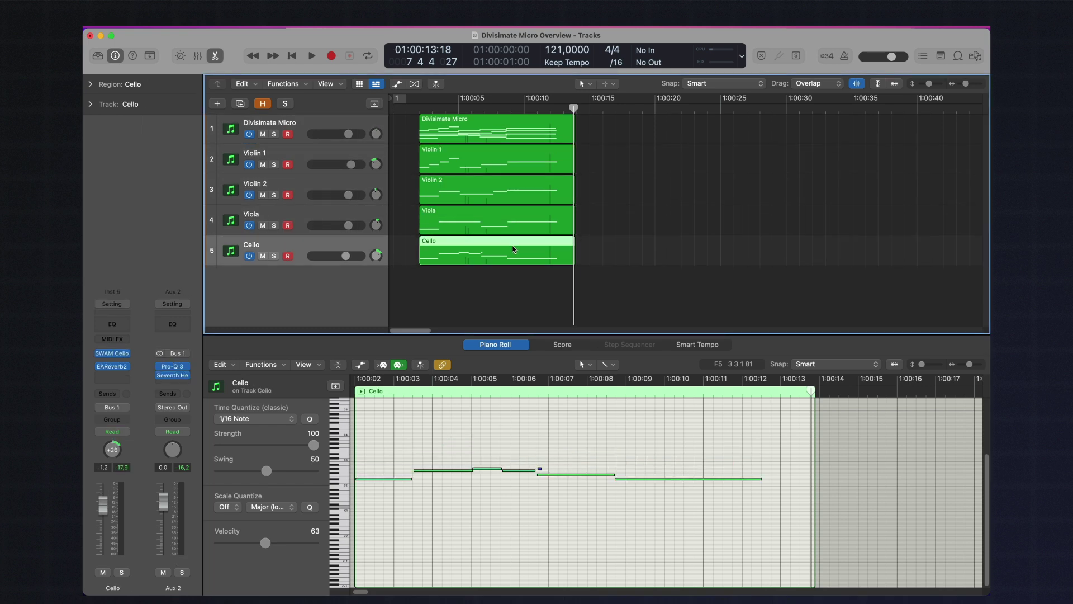
click(513, 141)
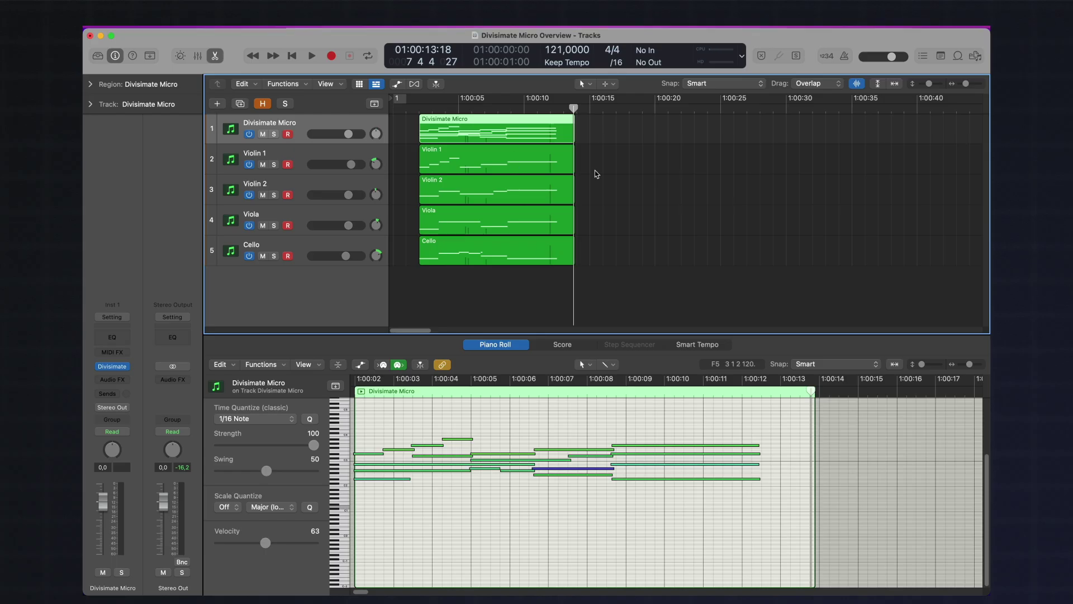
- Delete the Violin 1, Violin 2, Viola and Cello regions and select the Divisimate Micro region
drag(594, 151, 528, 275)
key(Delete)
click(506, 141)
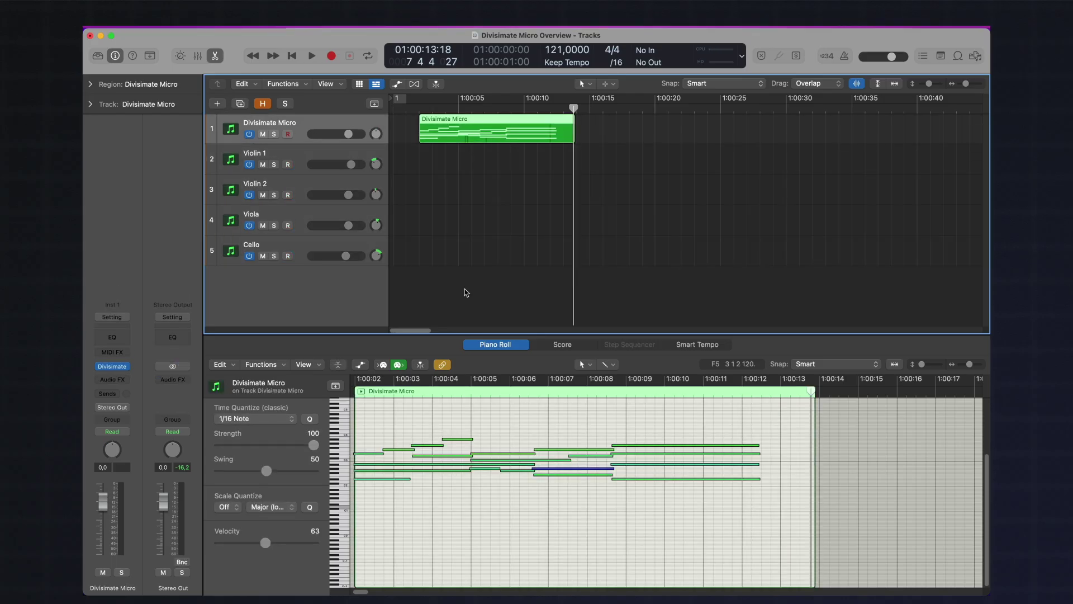
- Show the Piano Roll's automation area and draw a rising and falling Ch. 1: Modulation curve across the Divisimate Micro region
click(360, 365)
mouse_move(365, 570)
mouse_down()
mouse_move(442, 550)
mouse_move(475, 561)
mouse_move(519, 552)
mouse_move(609, 578)
mouse_move(674, 549)
mouse_move(749, 584)
mouse_move(810, 585)
mouse_up()
click(551, 451)
click(539, 442)
click(450, 442)
drag(443, 443, 441, 445)
click(276, 537)
click(336, 407)
mouse_move(365, 574)
mouse_down()
mouse_move(399, 551)
mouse_move(433, 564)
mouse_move(463, 555)
mouse_move(492, 585)
mouse_up()
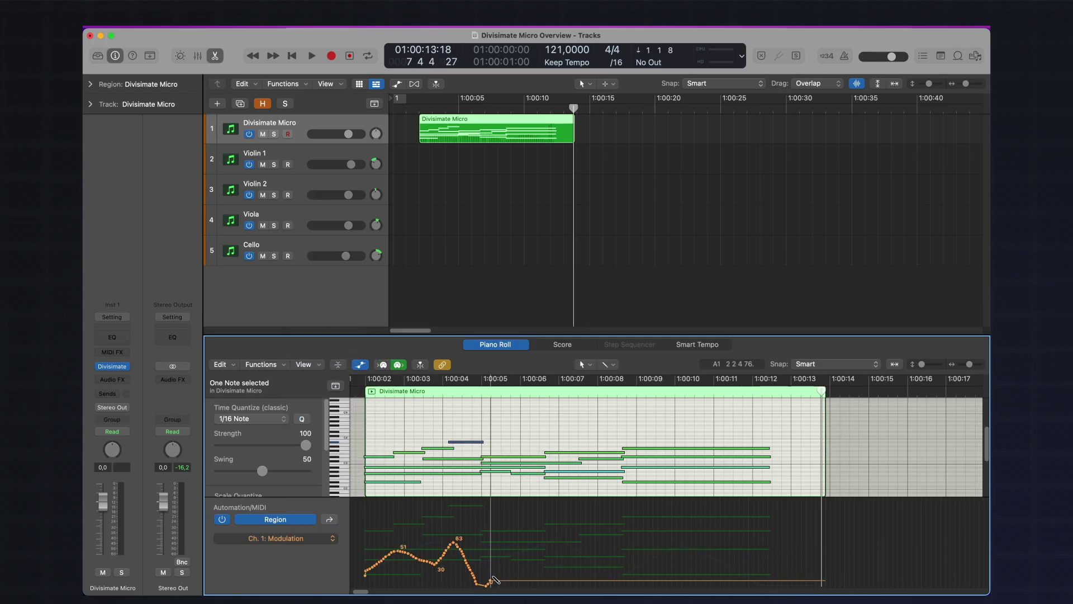
mouse_move(622, 591)
mouse_down()
mouse_move(707, 547)
mouse_move(804, 585)
mouse_up()
- Record-enable the Violin 1, Violin 2, Viola and Cello tracks and record them while the Divisimate Micro region plays back
key(space)
click(371, 158)
drag(288, 194, 316, 252)
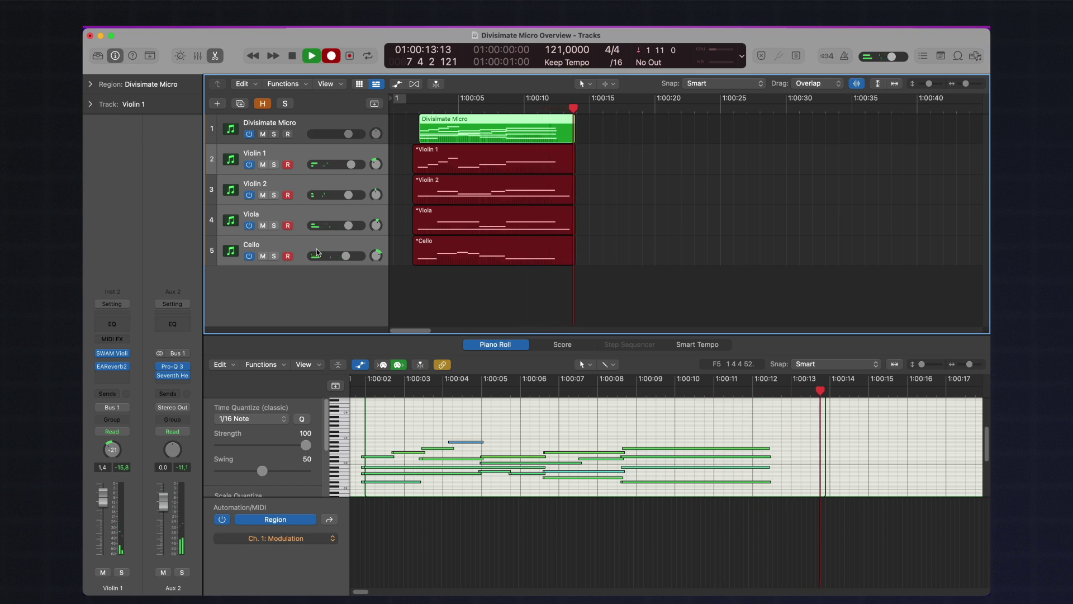
key(space)
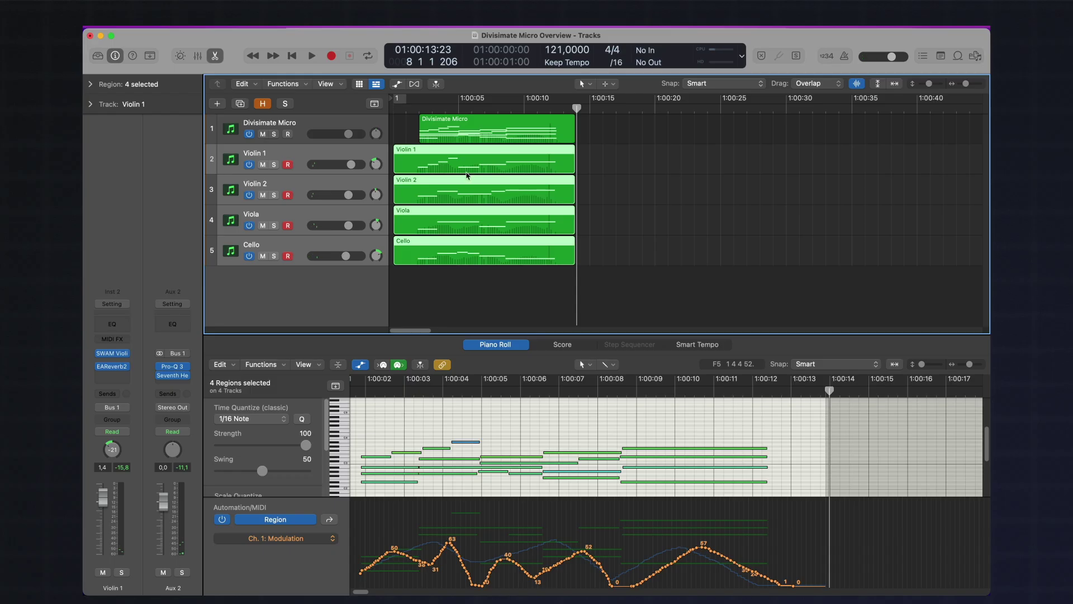
- Examine the notes and controller data in the newly recorded string regions against the Divisimate Micro region
click(587, 143)
key(Down)
key(Down)
key(Down)
key(Down)
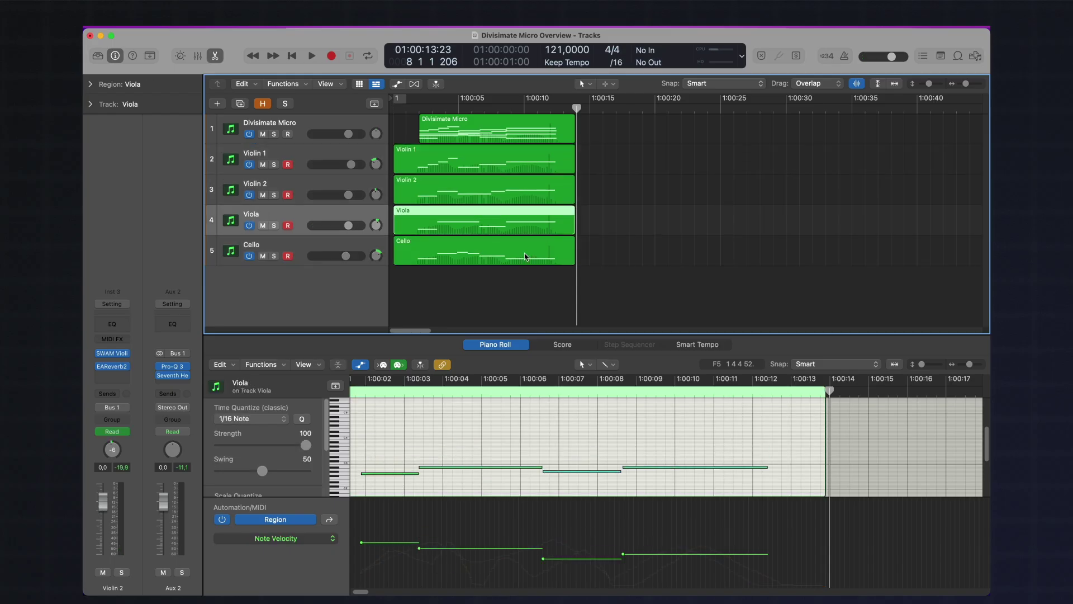
click(536, 134)
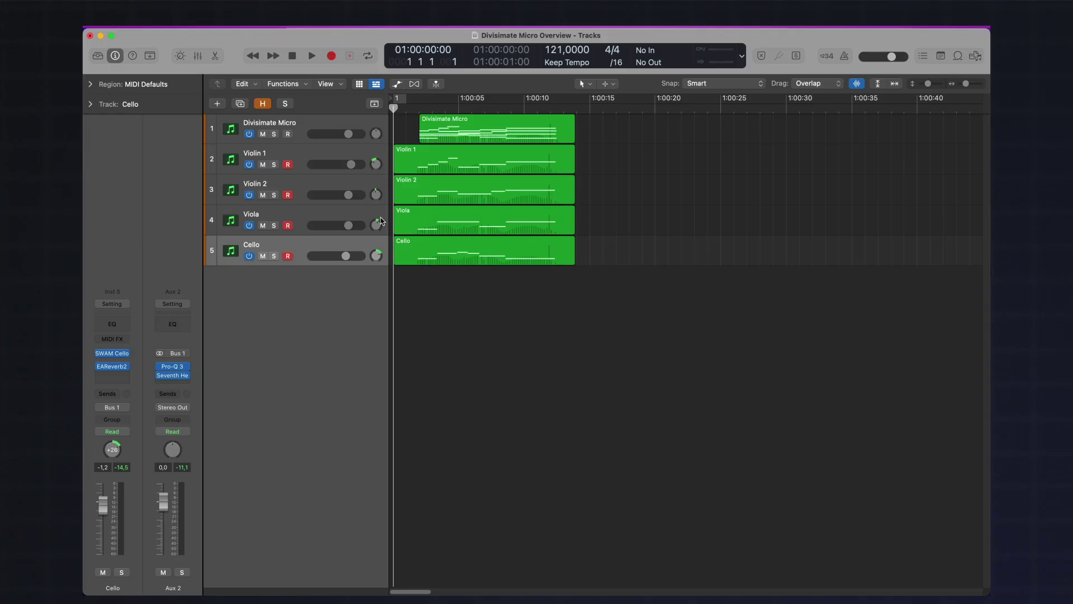
- Show the Divisimate Micro track's plug-in window and its track settings, and view the available MIDI In Port options
click(301, 130)
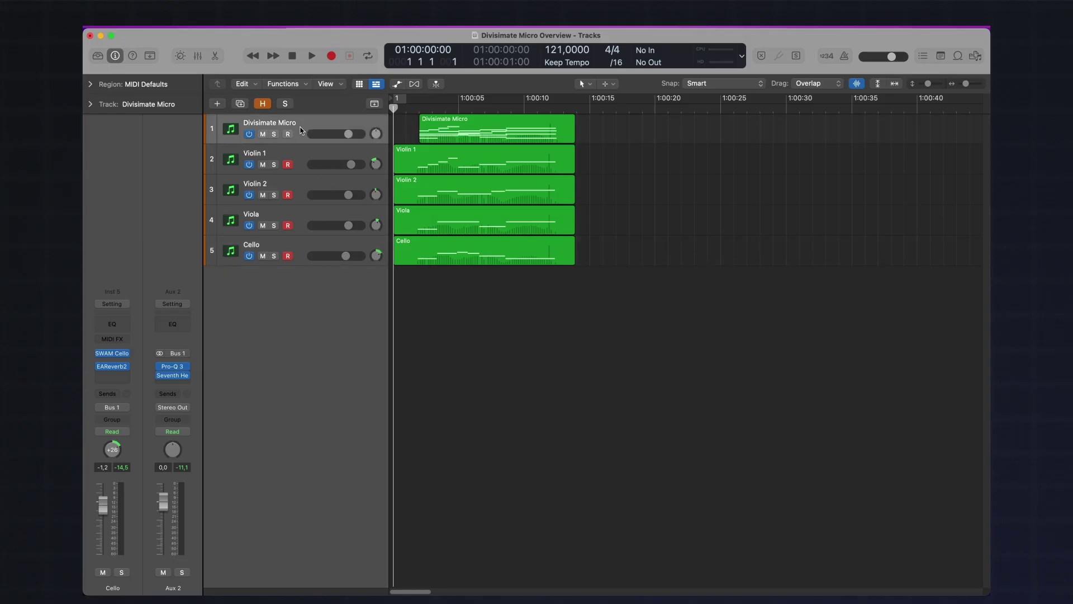
click(112, 366)
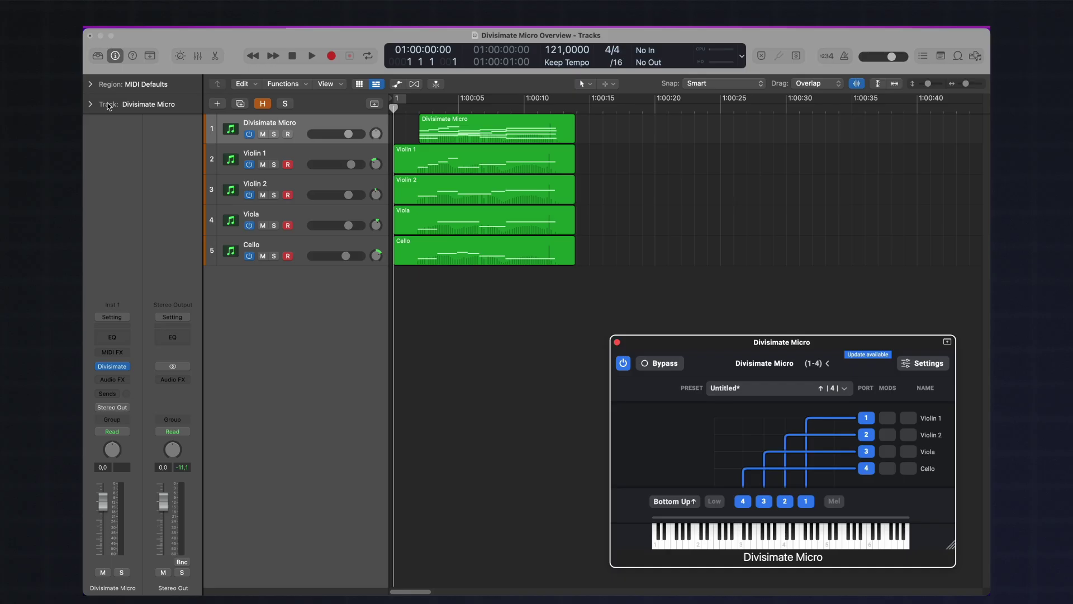
click(109, 106)
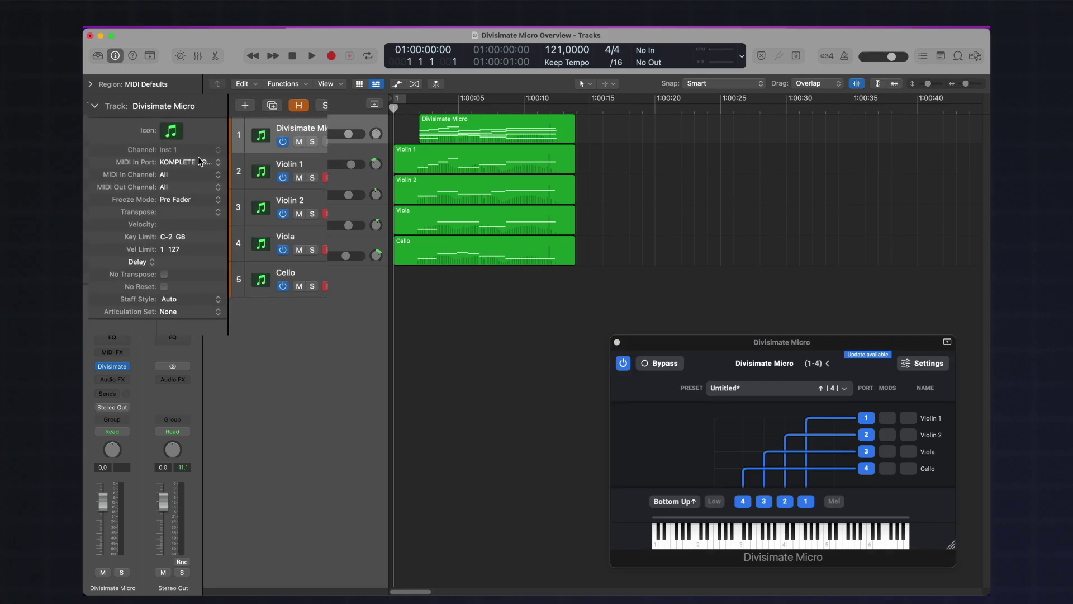
click(179, 150)
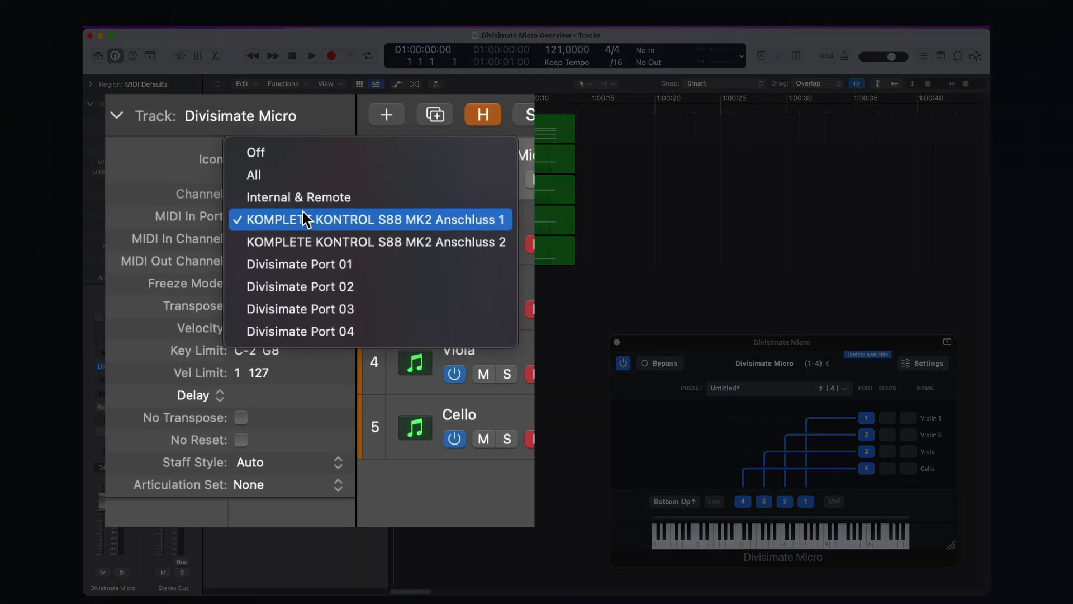
mouse_move(238, 255)
mouse_down()
mouse_move(358, 319)
mouse_move(361, 341)
mouse_up()
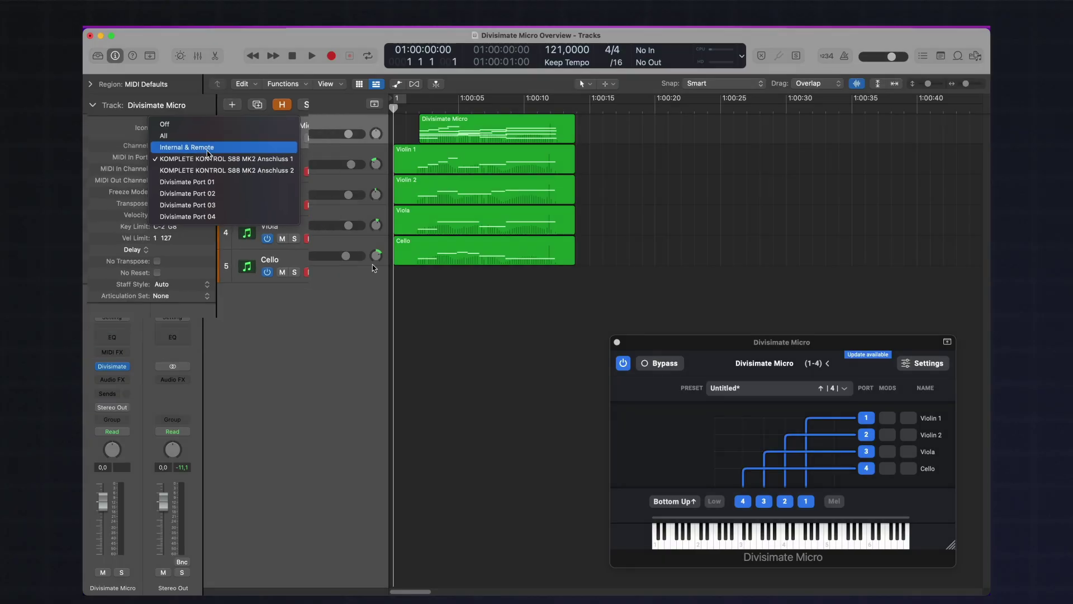
click(388, 295)
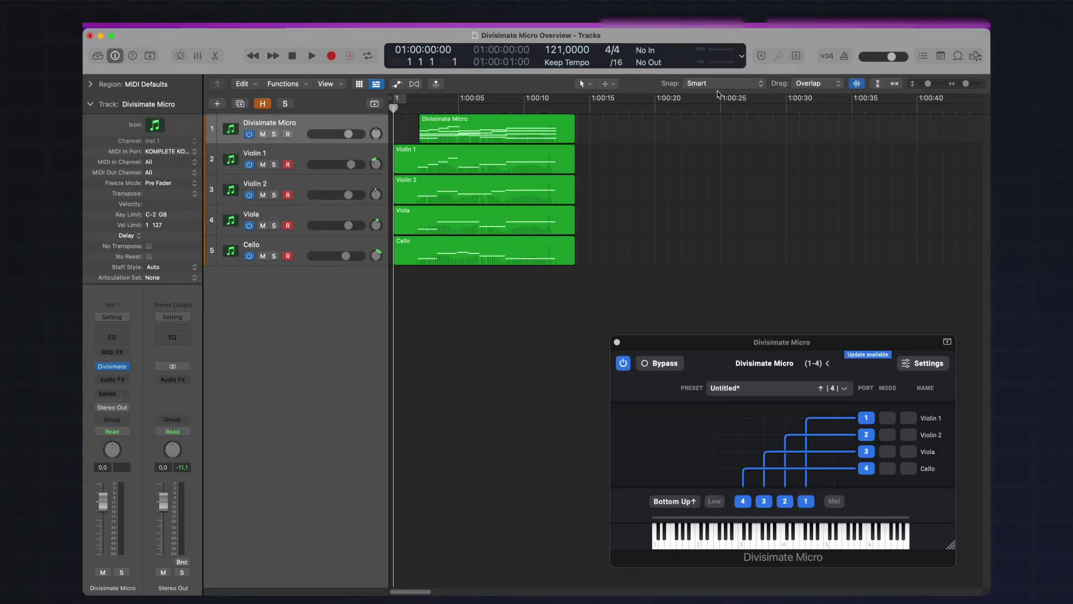
- View the Divisimate port configuration options in the system's menu bar without changing the selected configuration
click(761, 19)
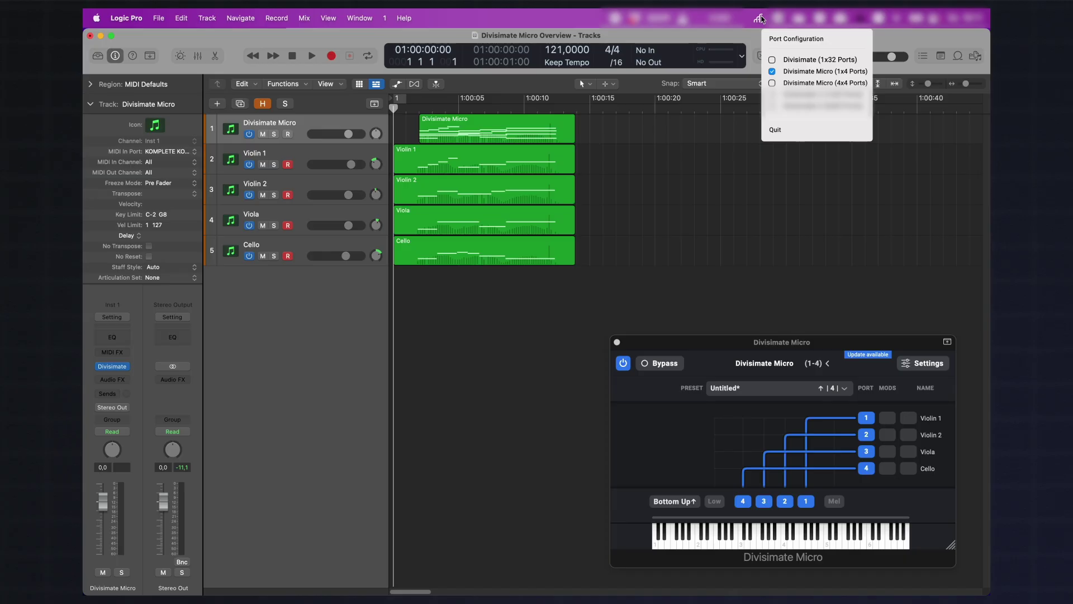
key(Tab)
click(687, 223)
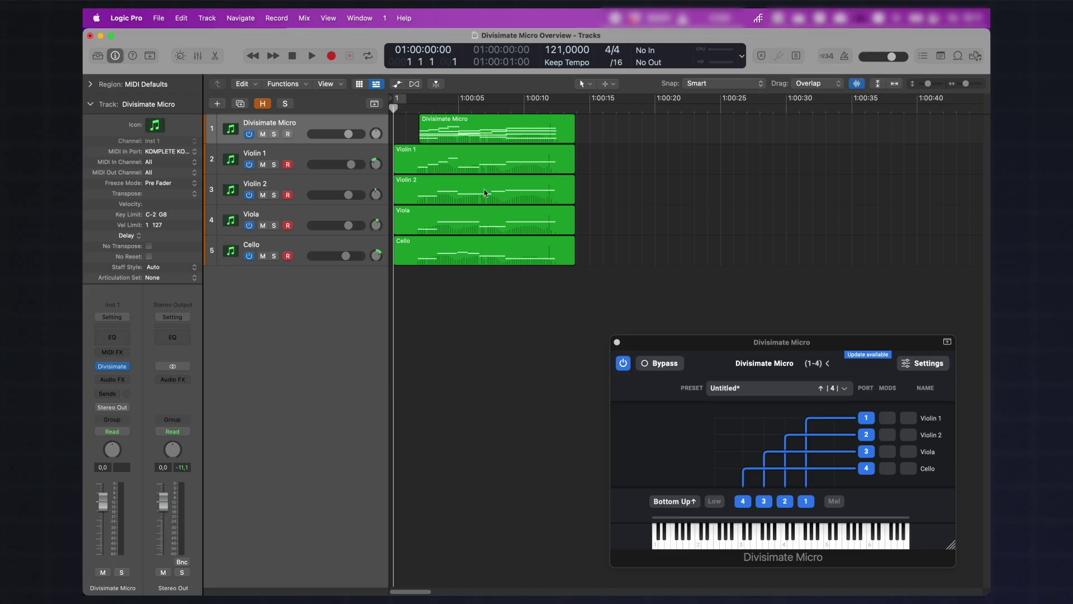
- Check the MIDI In Port assignments of the Divisimate Micro, Violin 1 and Violin 2 tracks
click(179, 151)
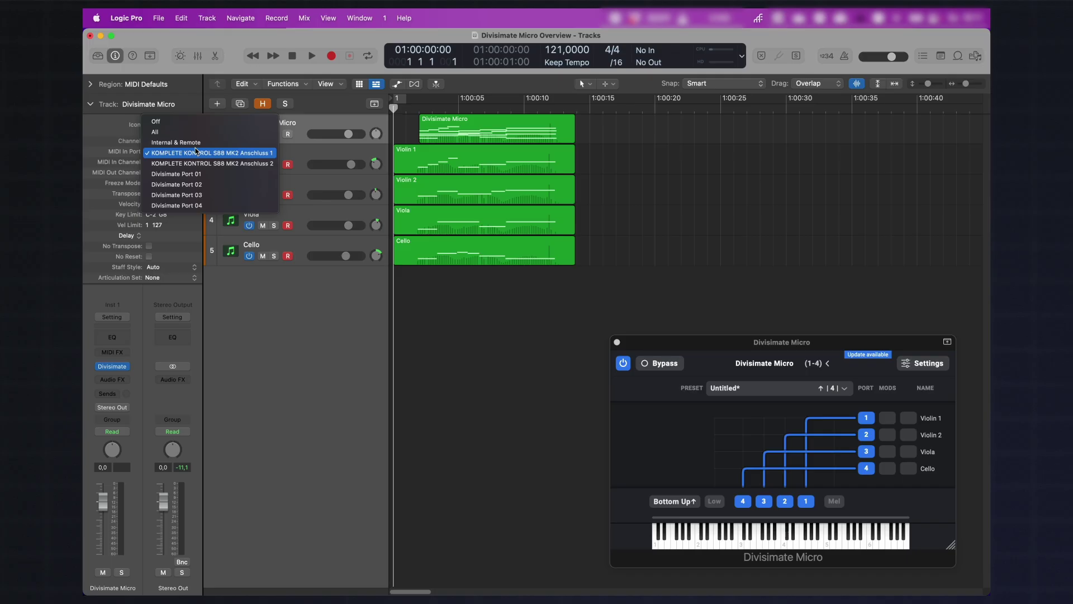
click(195, 151)
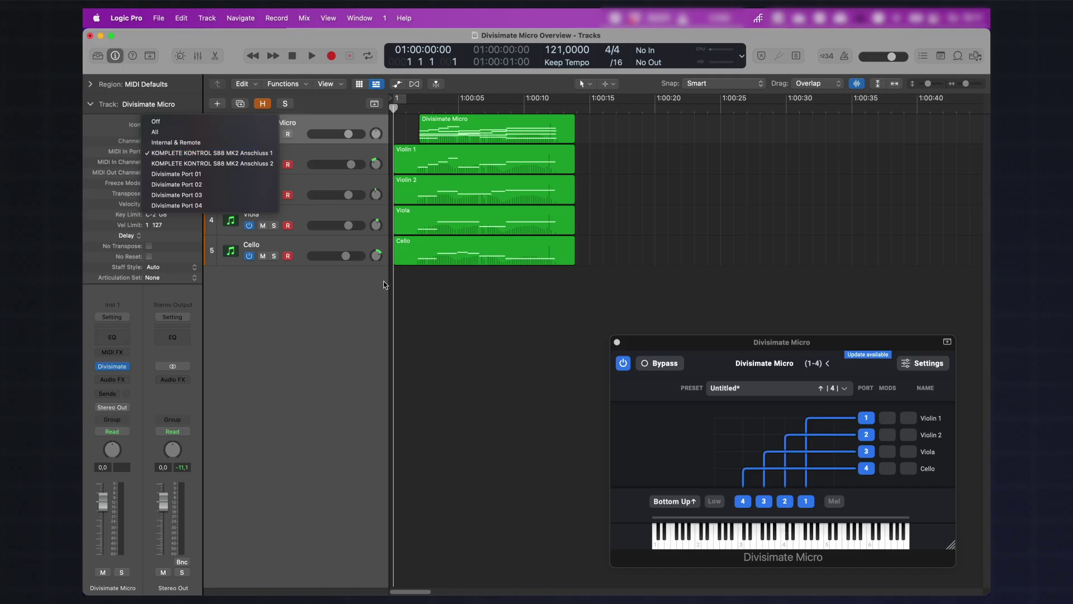
click(338, 154)
click(178, 153)
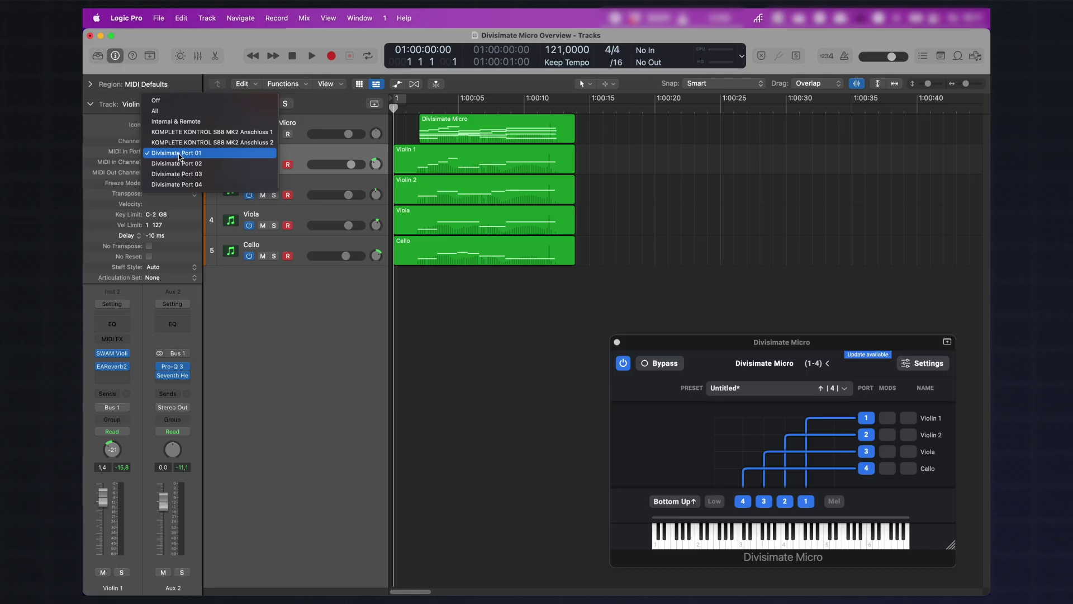
click(179, 156)
key(Down)
click(179, 152)
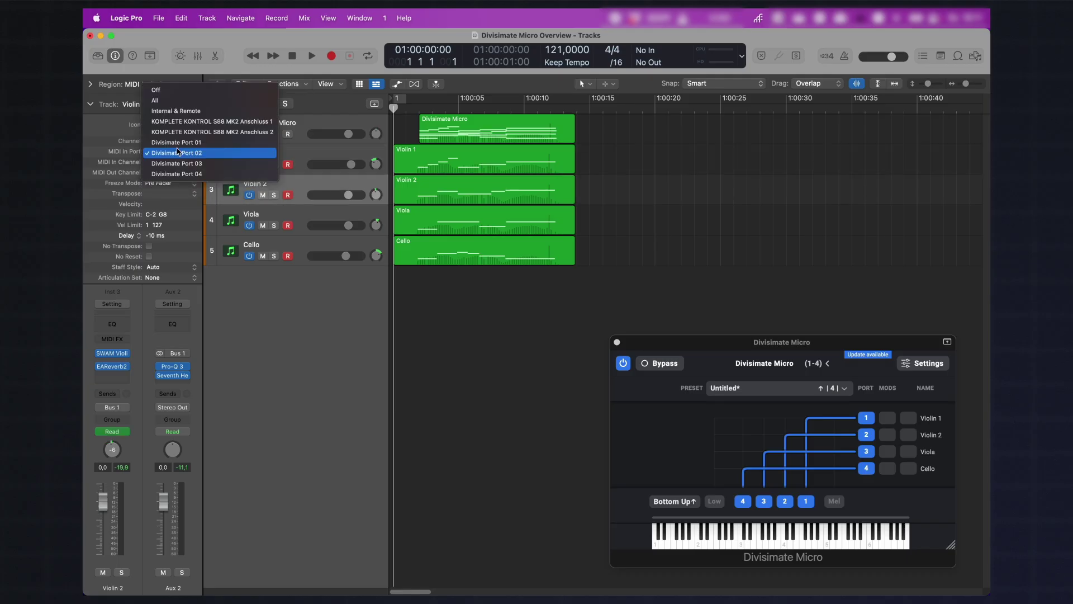
- Check the MIDI In Port assignments of the Viola and Cello tracks
click(297, 218)
click(299, 218)
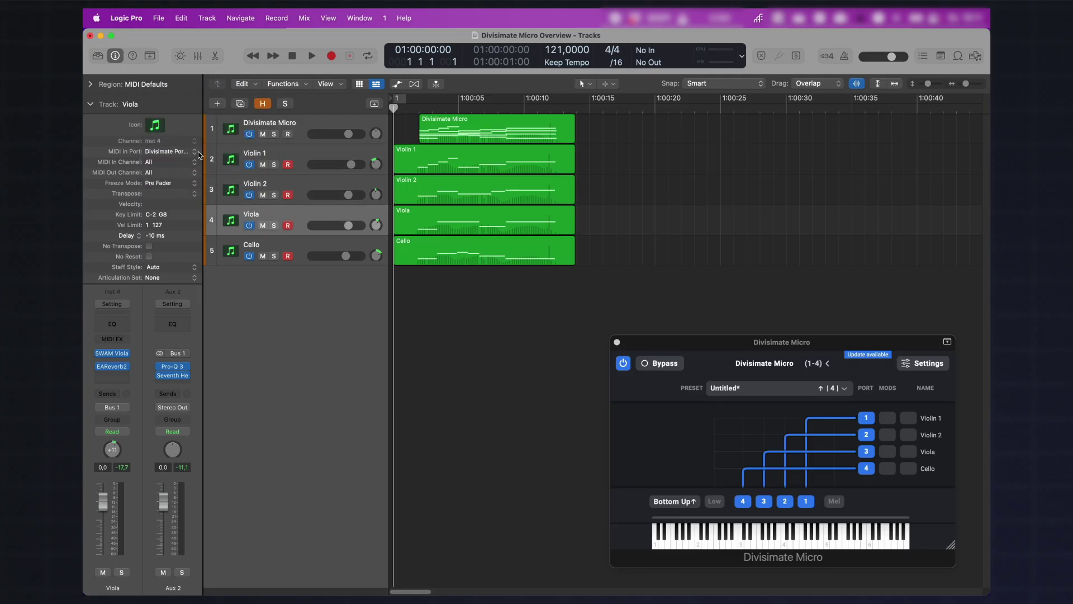
click(196, 153)
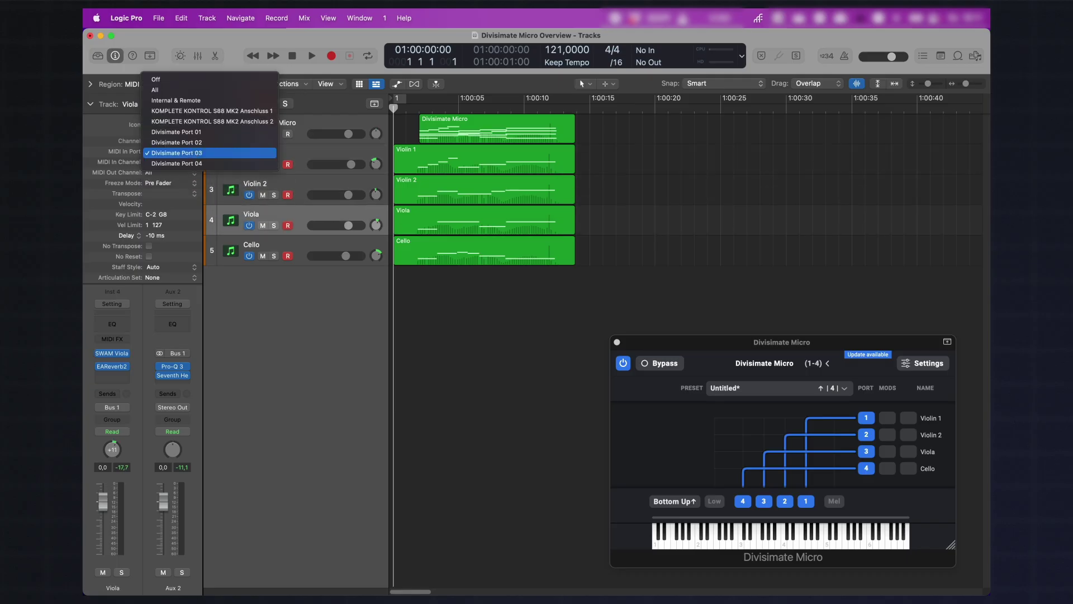
click(299, 245)
click(298, 245)
click(195, 152)
click(198, 156)
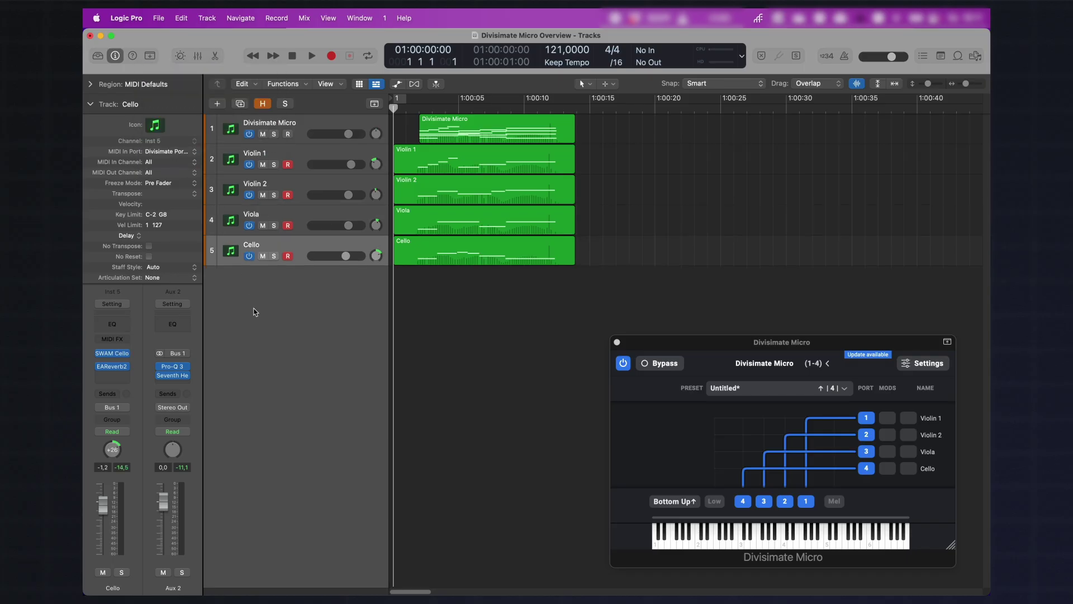
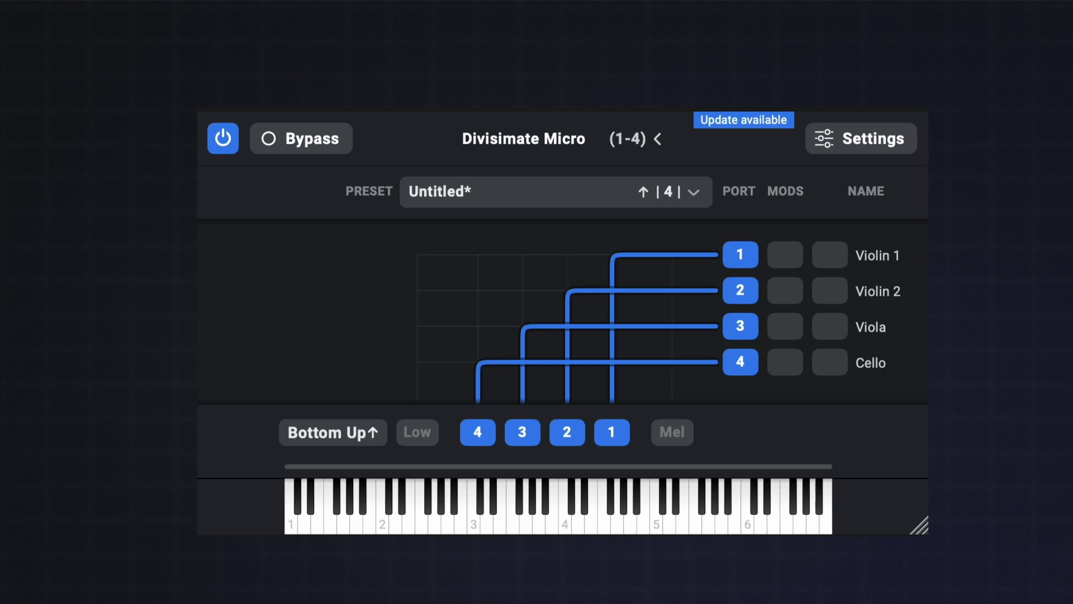
- Remove the connection between voice 4 and the Cello on port 4 in the Divisimate Micro routing grid
click(478, 362)
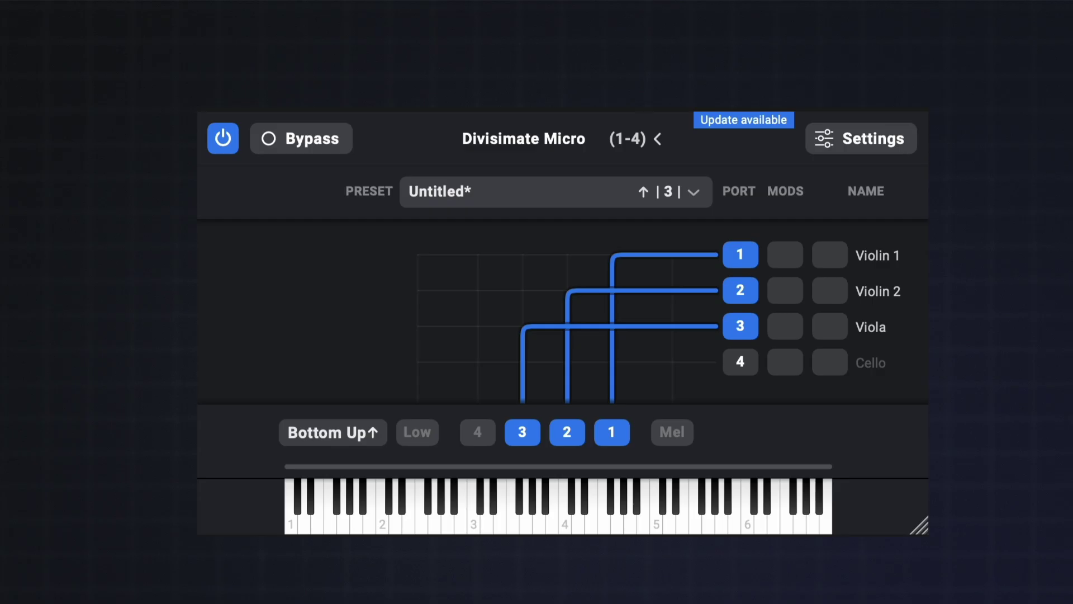
- Add a Trigger plugin to Violin 1 and try the CC and PGM types for its first preset-load trigger
click(776, 260)
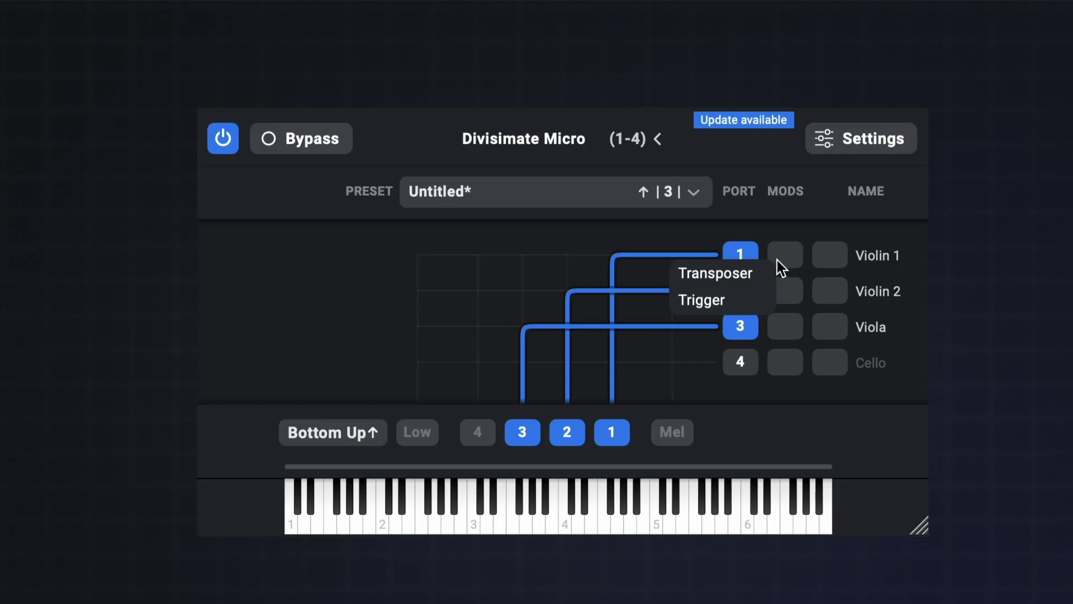
click(762, 299)
click(435, 204)
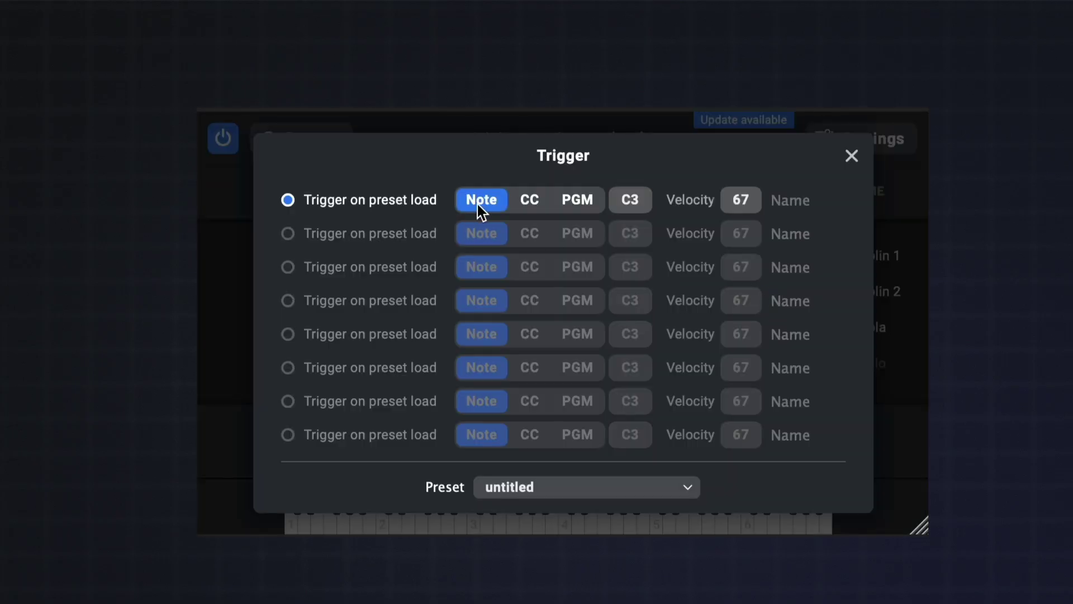
click(527, 202)
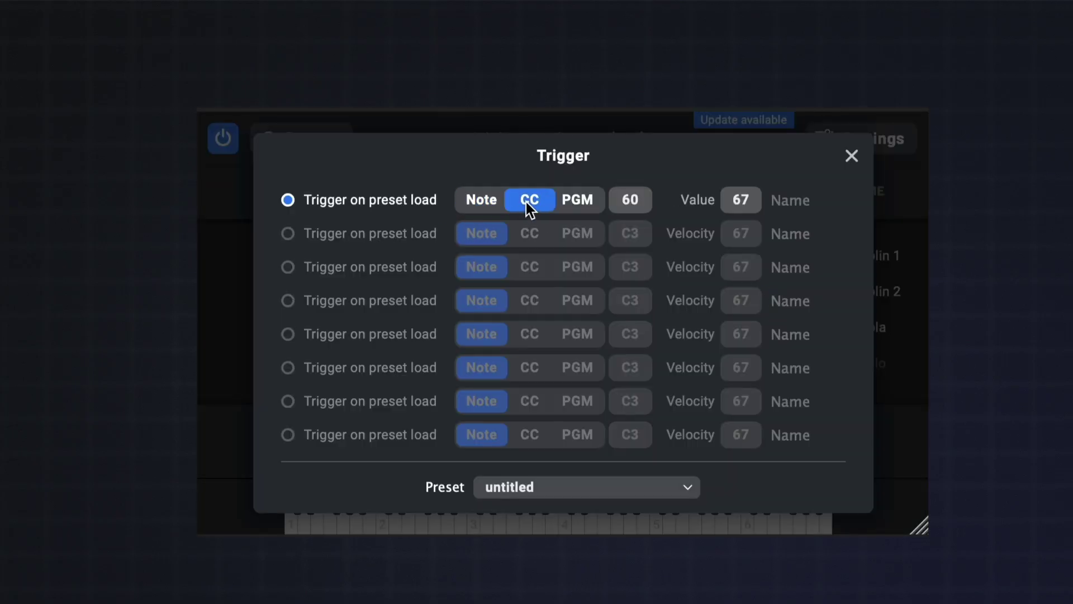
click(569, 203)
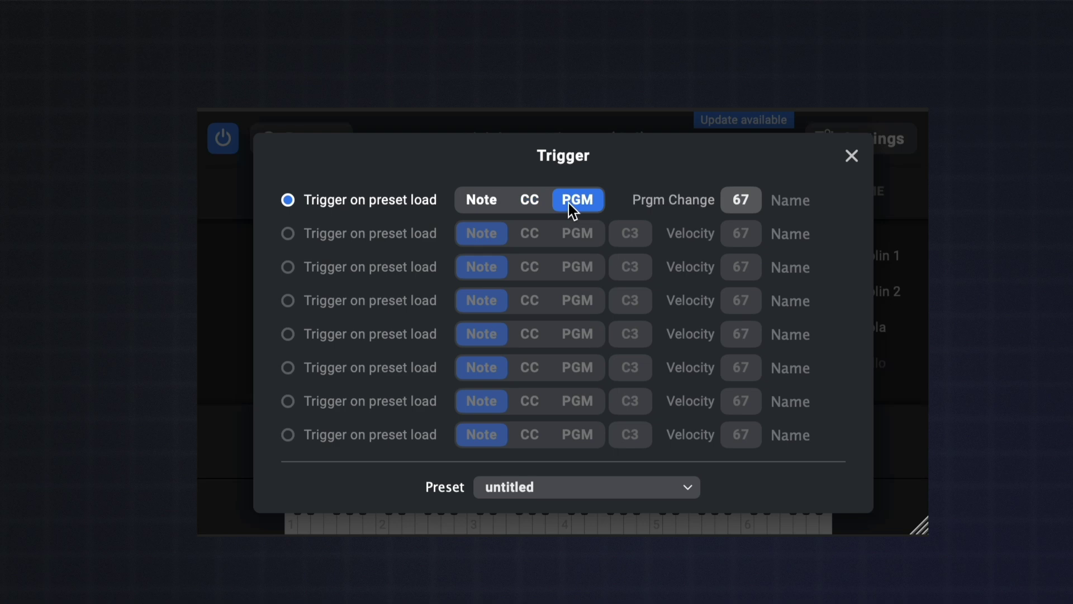
click(620, 123)
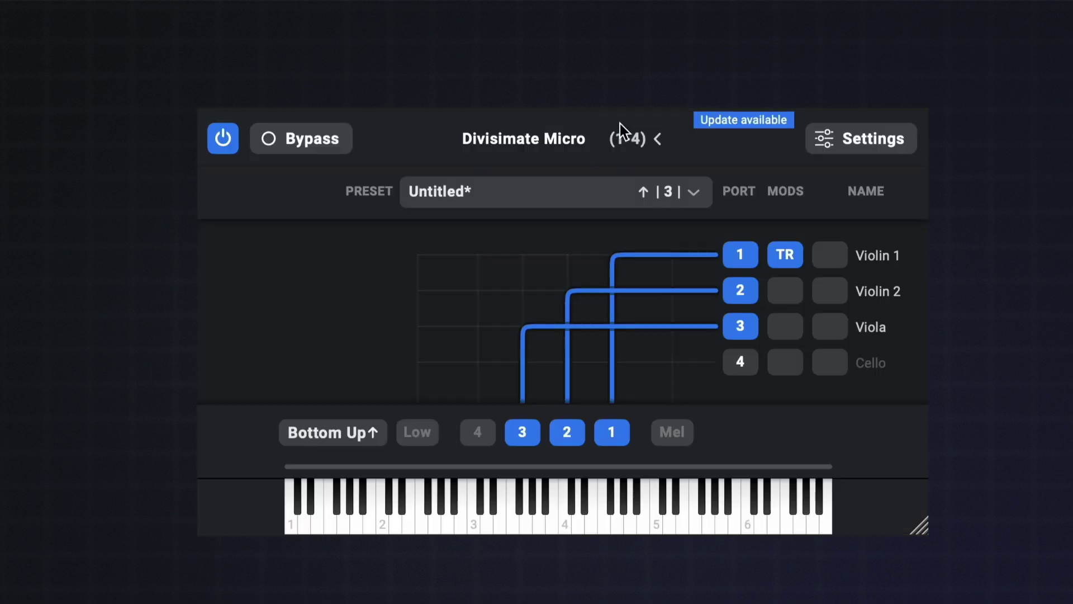
- Add a Transposer to the Viola and try semitone steps and the 8va and 8vb octave shifts
click(783, 333)
click(765, 302)
click(621, 320)
click(620, 320)
click(620, 319)
click(512, 306)
click(517, 306)
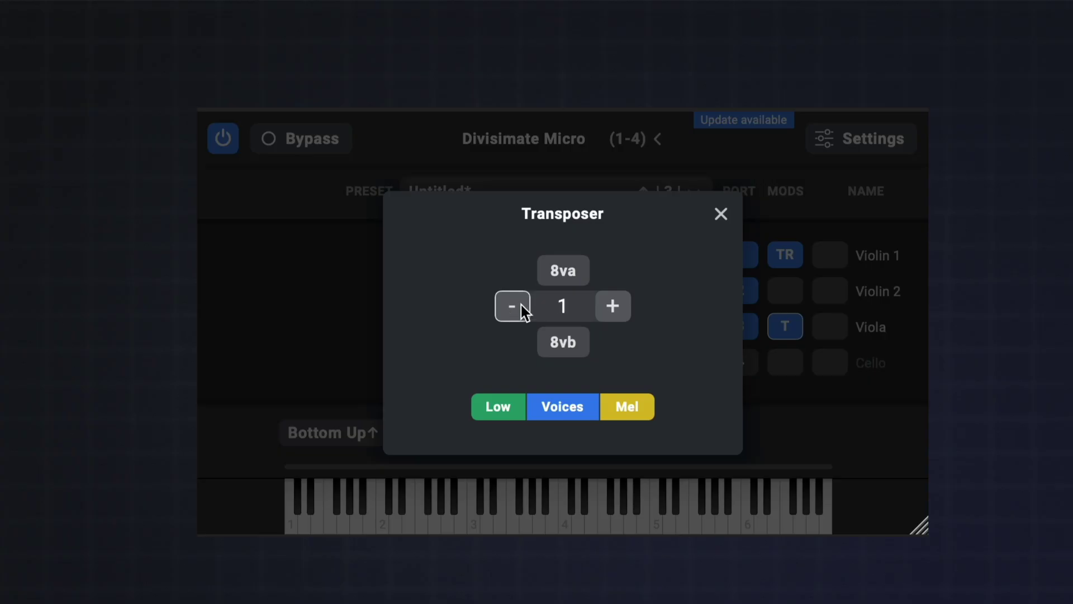
click(571, 280)
click(581, 344)
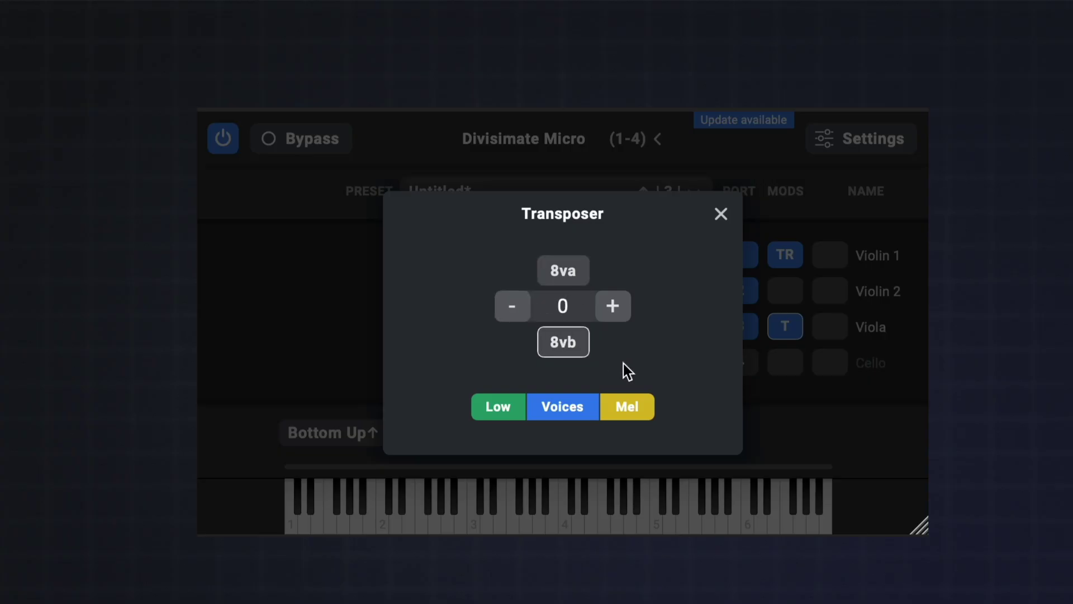
click(789, 323)
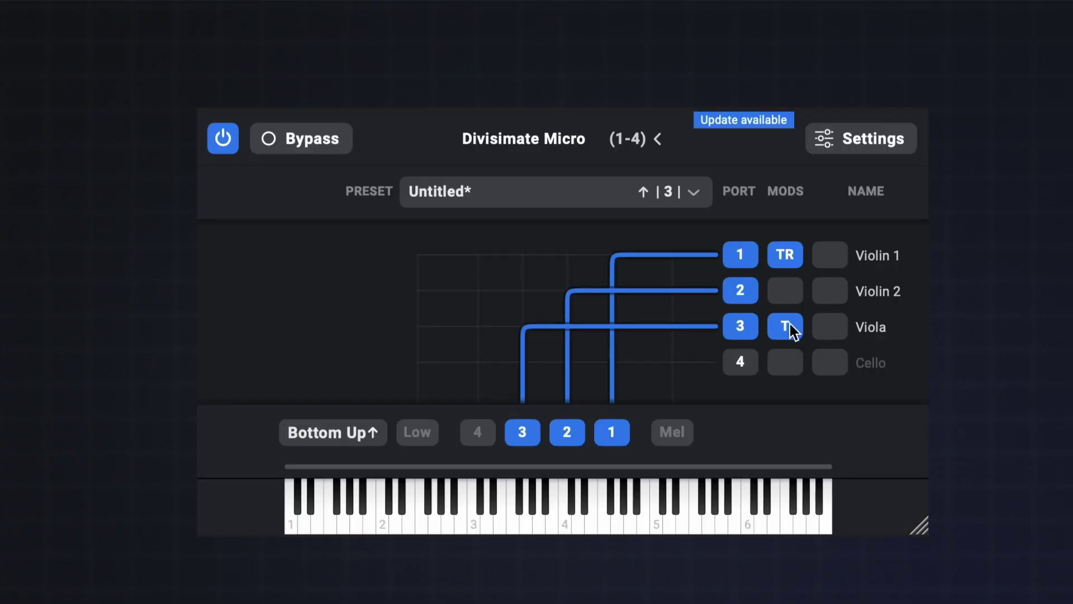
- Remove the Transposer plugin from the Viola and the Trigger plugin from Violin 1
right_click(789, 327)
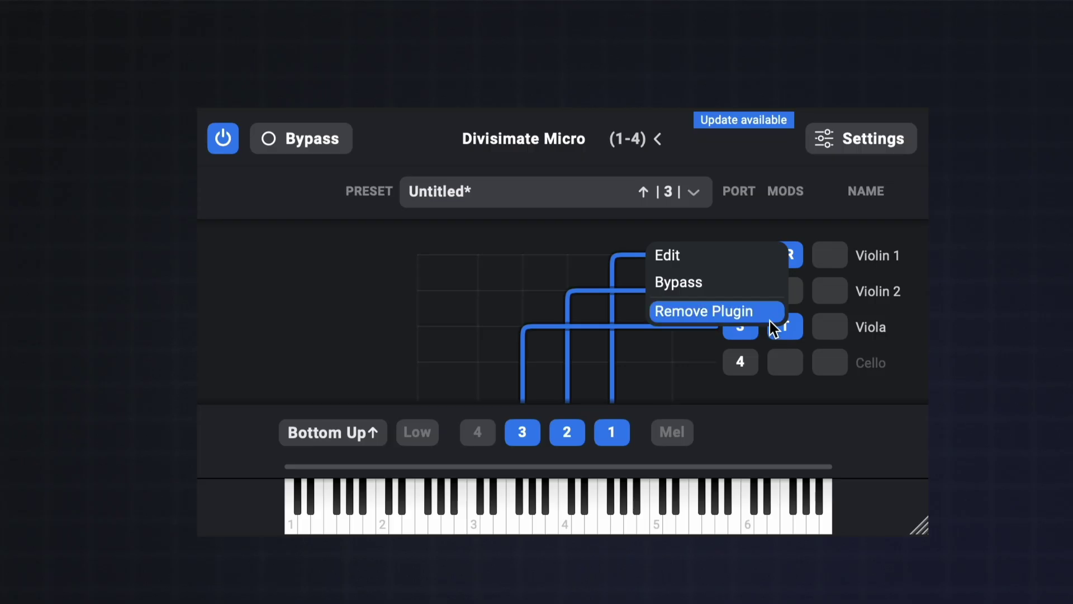
click(772, 319)
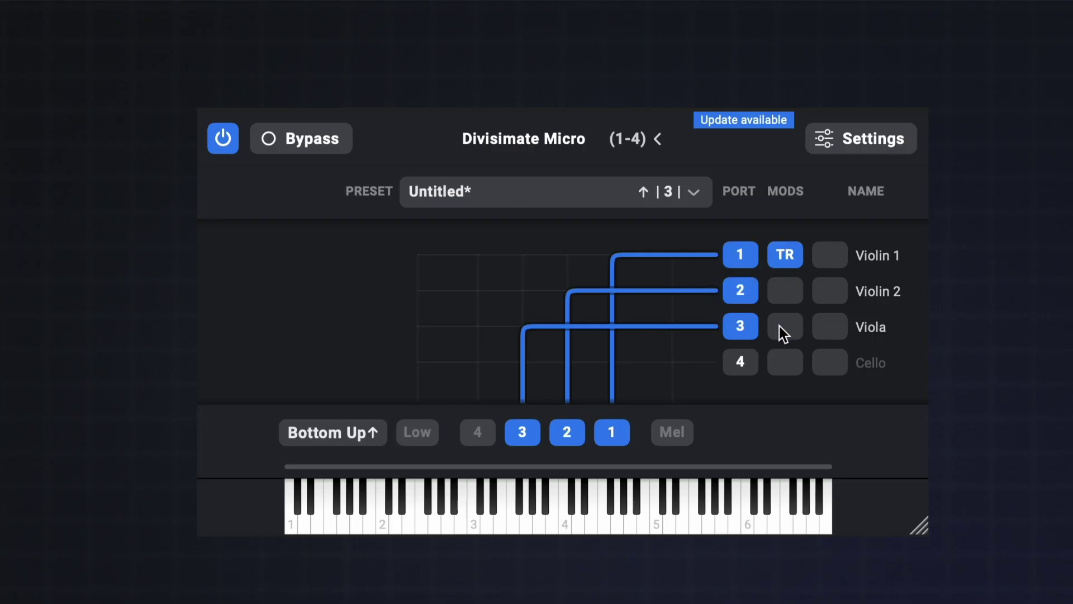
right_click(788, 258)
click(750, 326)
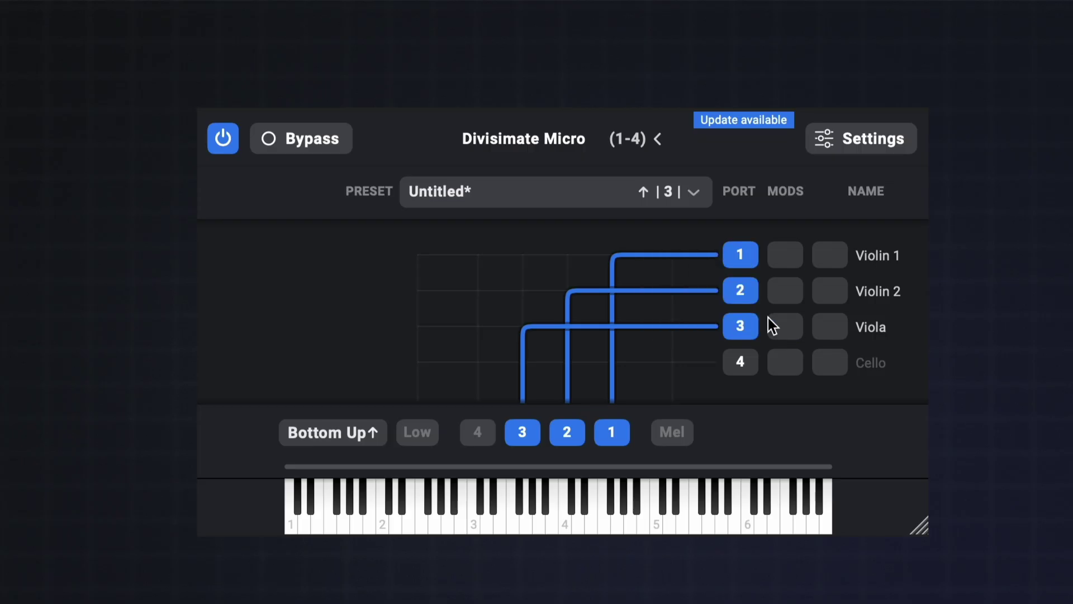
- Route voice 1 to the Cello as well and transpose the Cello by -12 with a Transposer plugin
click(611, 364)
click(779, 367)
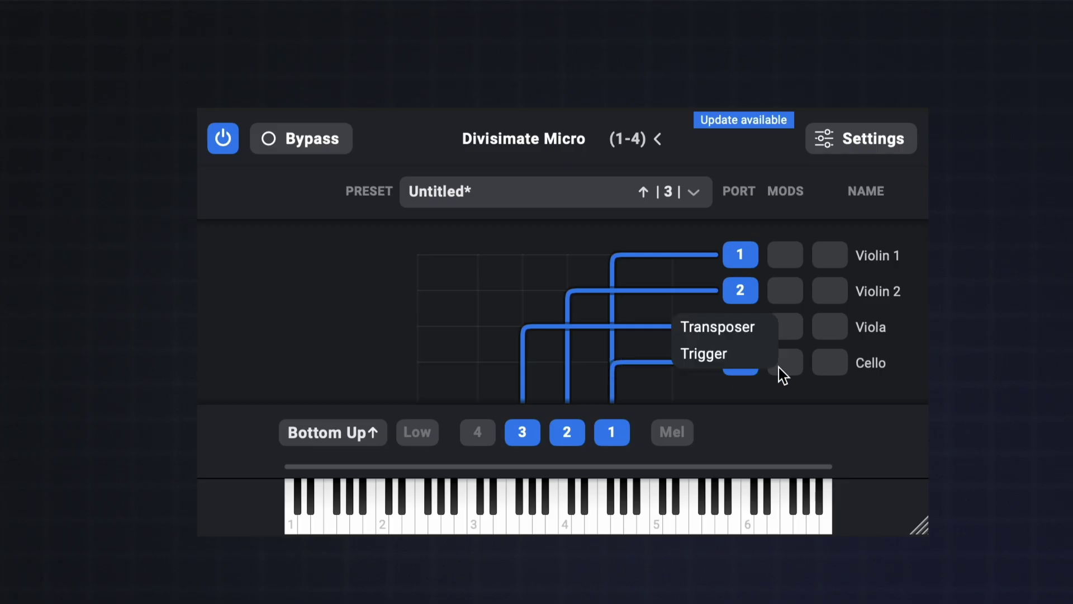
click(749, 322)
click(580, 336)
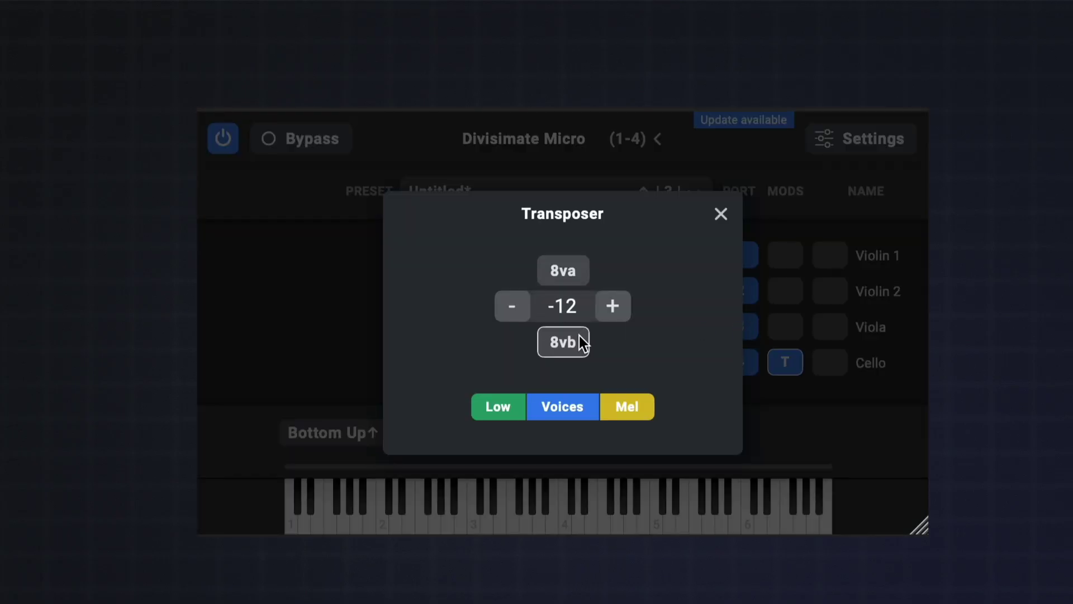
click(804, 326)
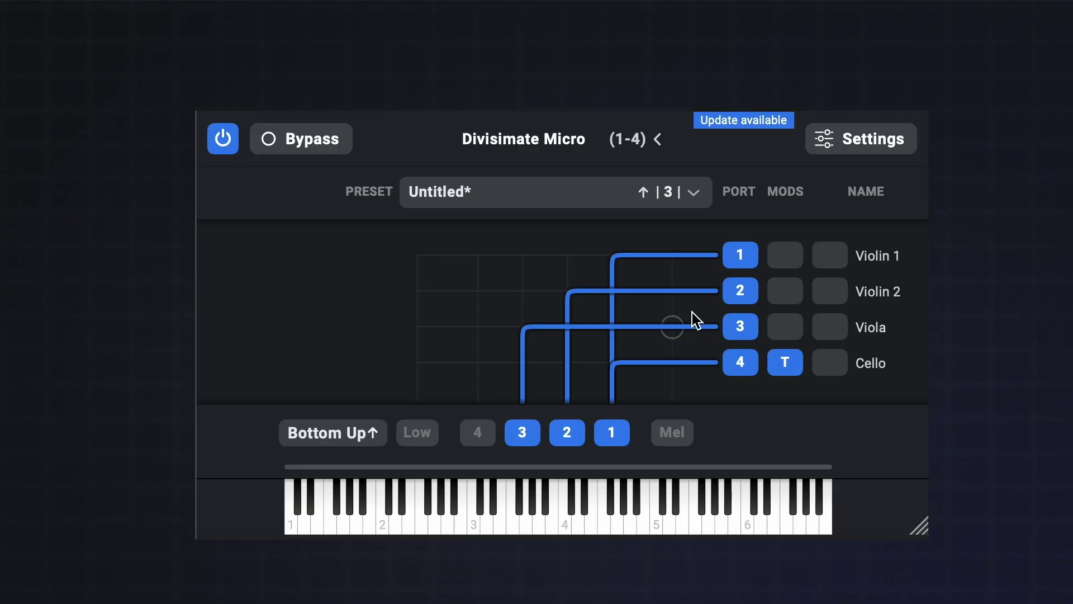
- Remove the Transposer and the voice 1 connection from the Cello, and check the available voice allocation modes
click(782, 365)
click(727, 349)
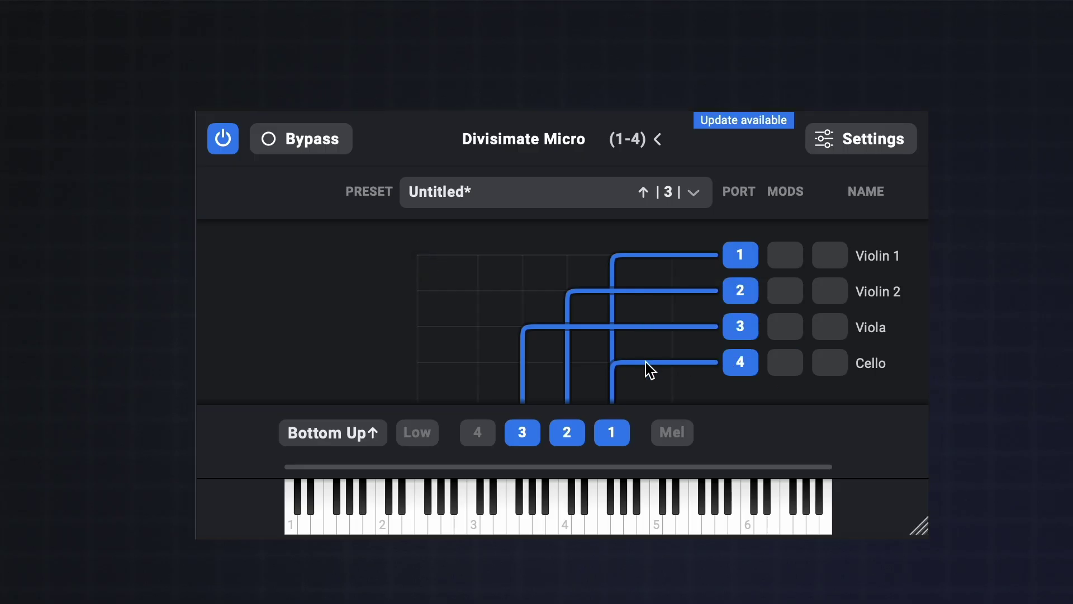
click(320, 441)
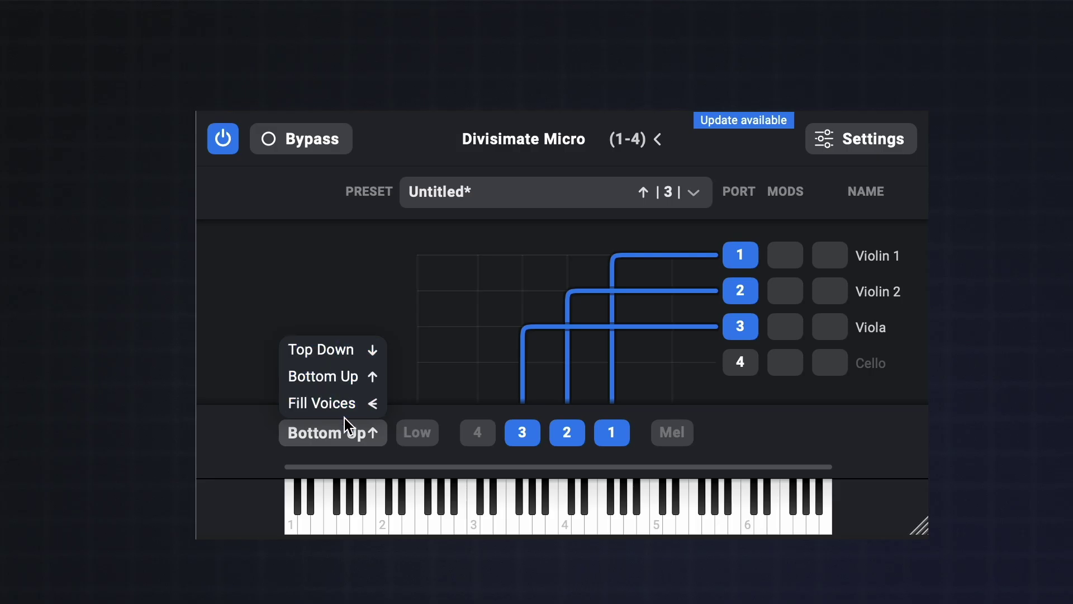
click(354, 433)
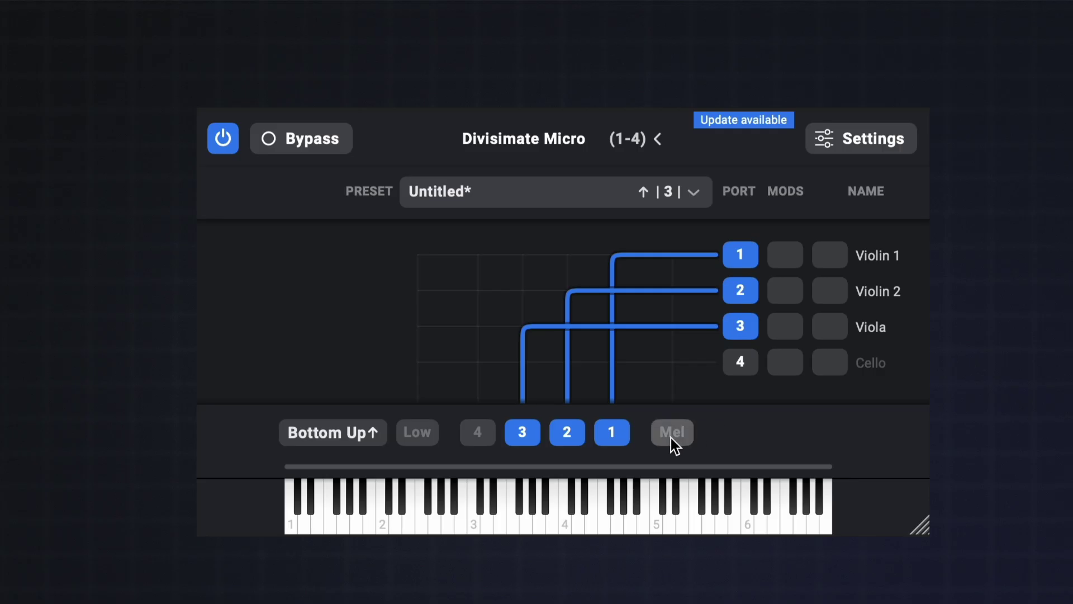
- Try the melody zone and the low zone in turn, adjusting the low zone's split point before disabling it
click(1030, 436)
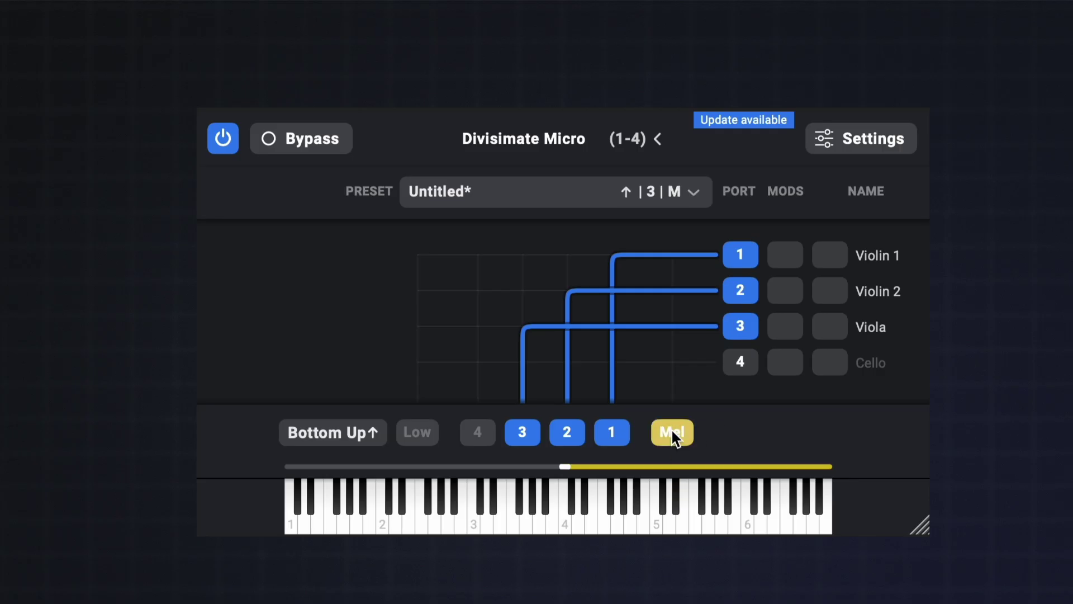
click(676, 439)
click(432, 430)
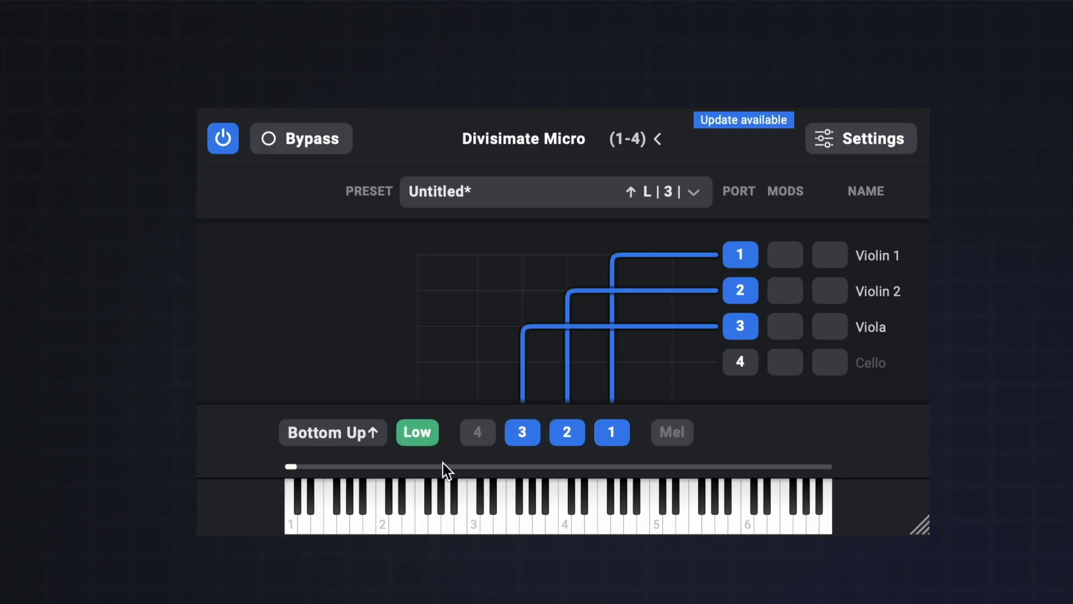
drag(291, 472, 408, 468)
click(417, 432)
- Enable the melody zone with its split slightly below octave 4, routing melody to Violin 1 and voices 1–3 to Violin 2, Viola and Cello
click(660, 435)
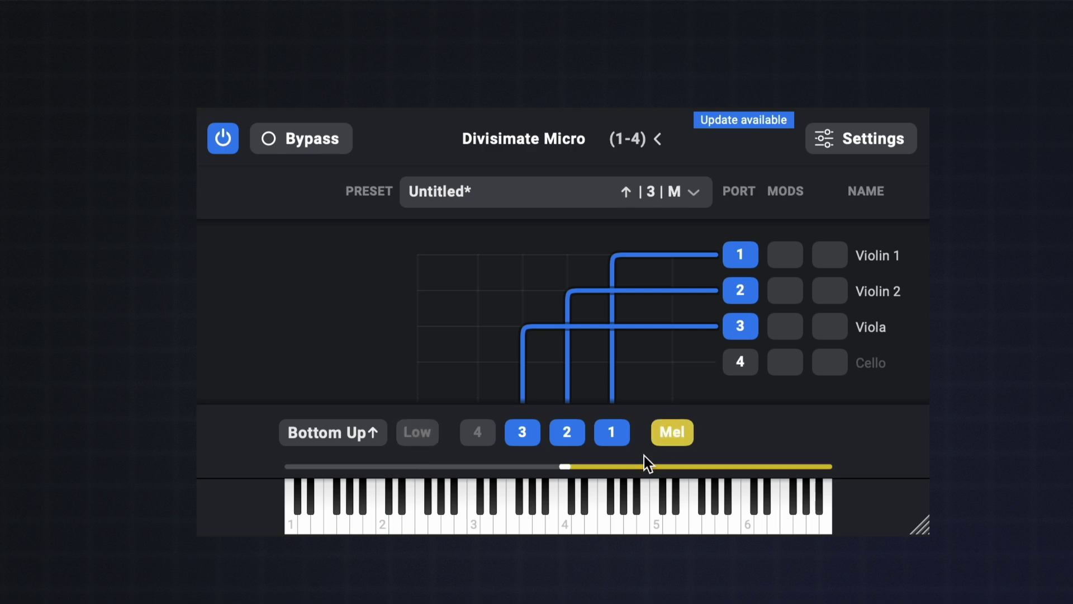
drag(561, 465, 525, 466)
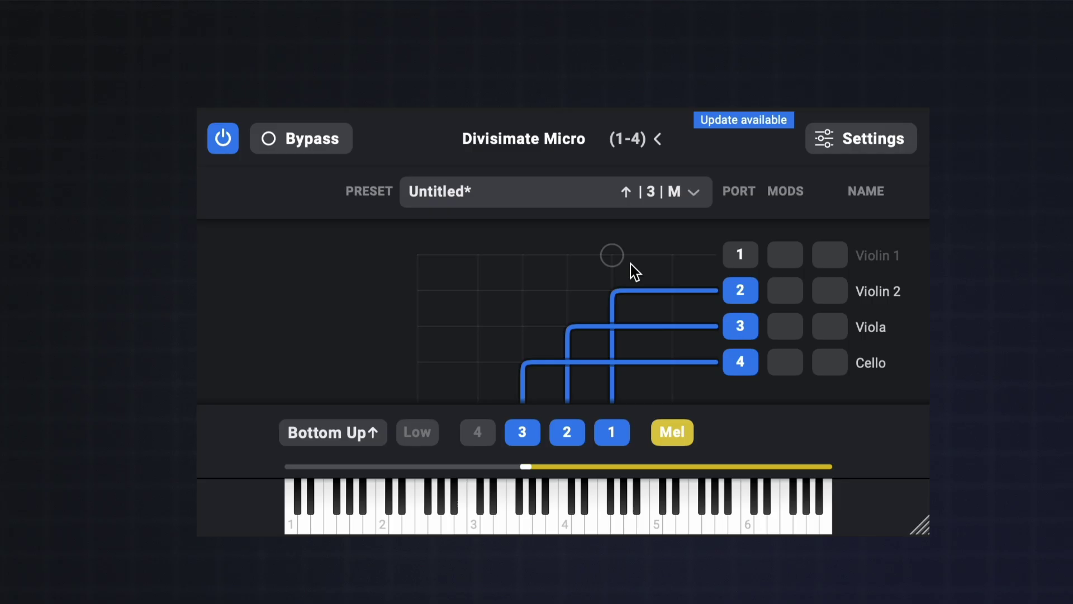
click(673, 258)
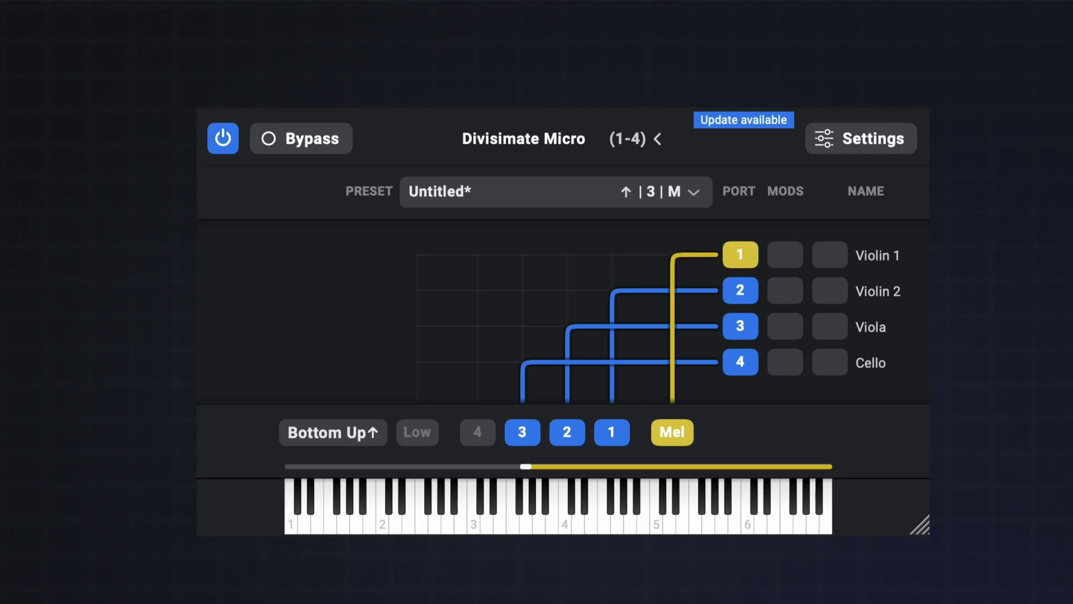
click(542, 470)
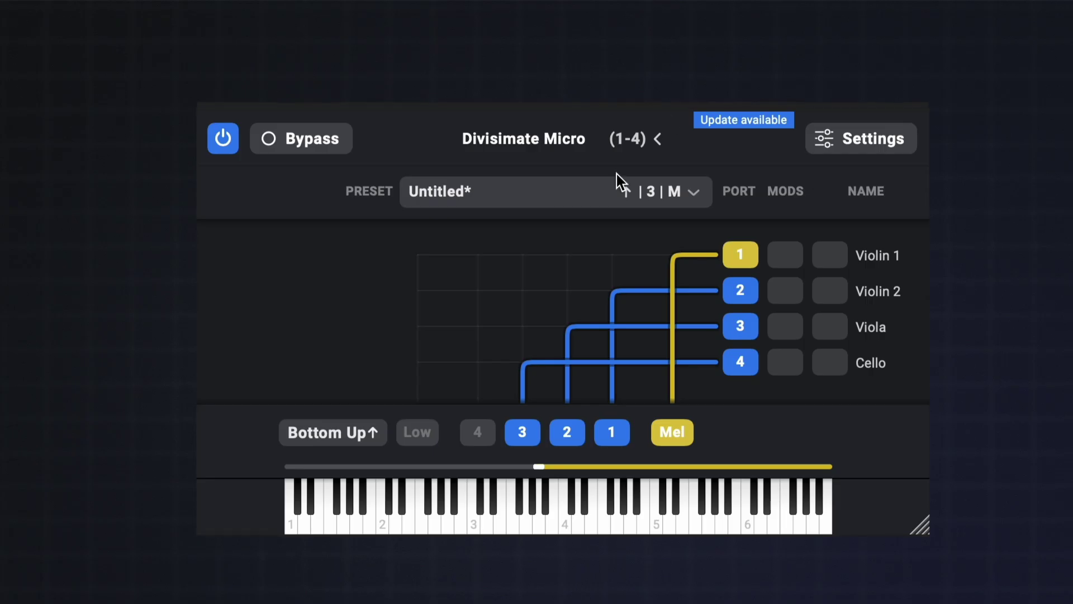
- View the preset options for creating, opening, saving and managing Divisimate Micro presets
click(621, 188)
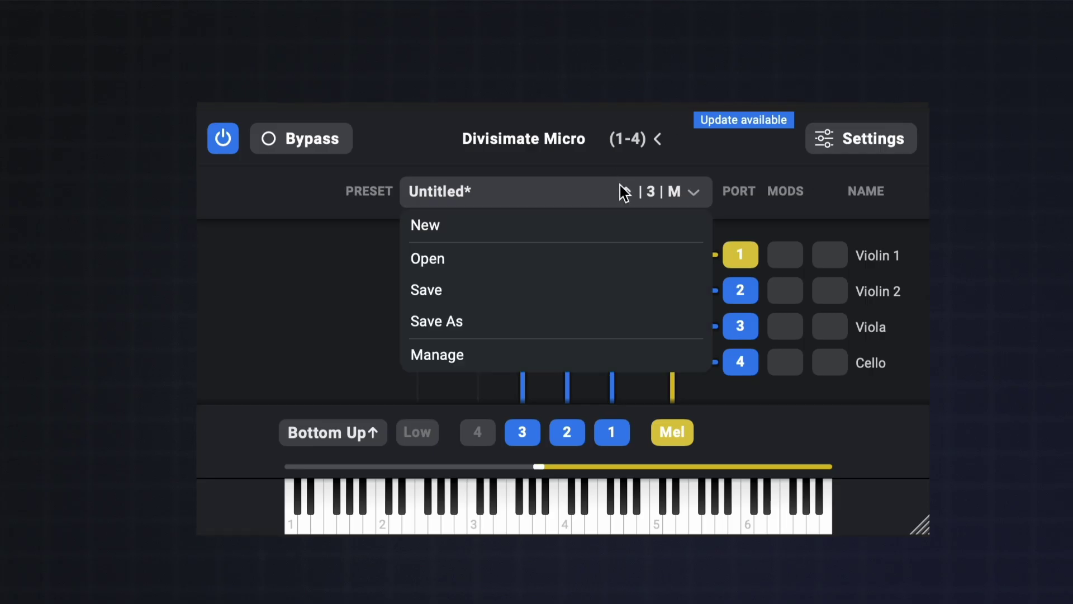
click(558, 312)
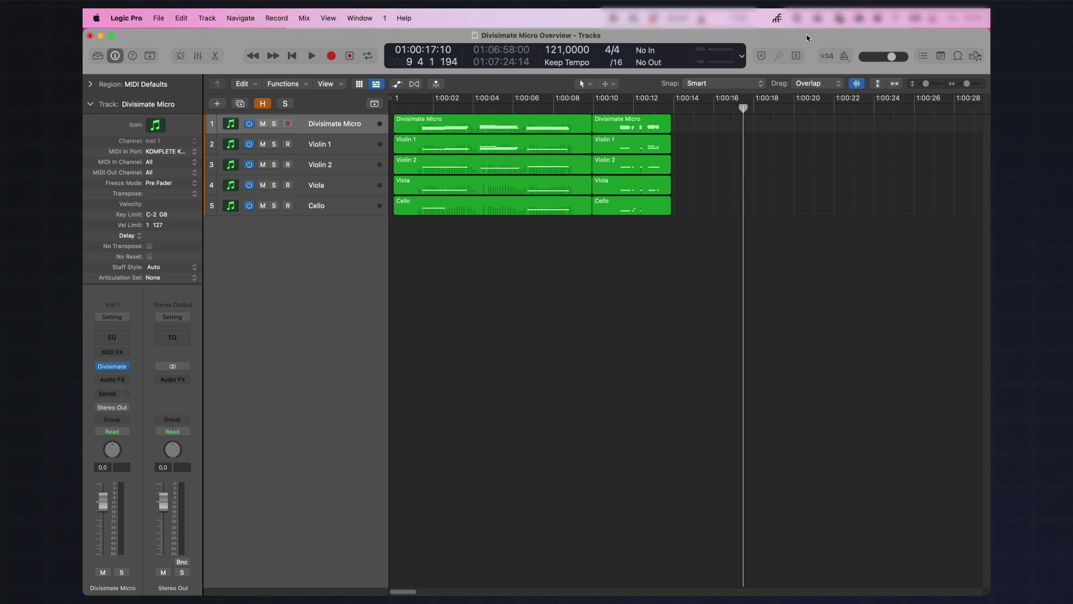
- Check the Divisimate port configuration in the system's menu bar and the Divisimate ports offered as MIDI input for the Divisimate Micro track
click(777, 21)
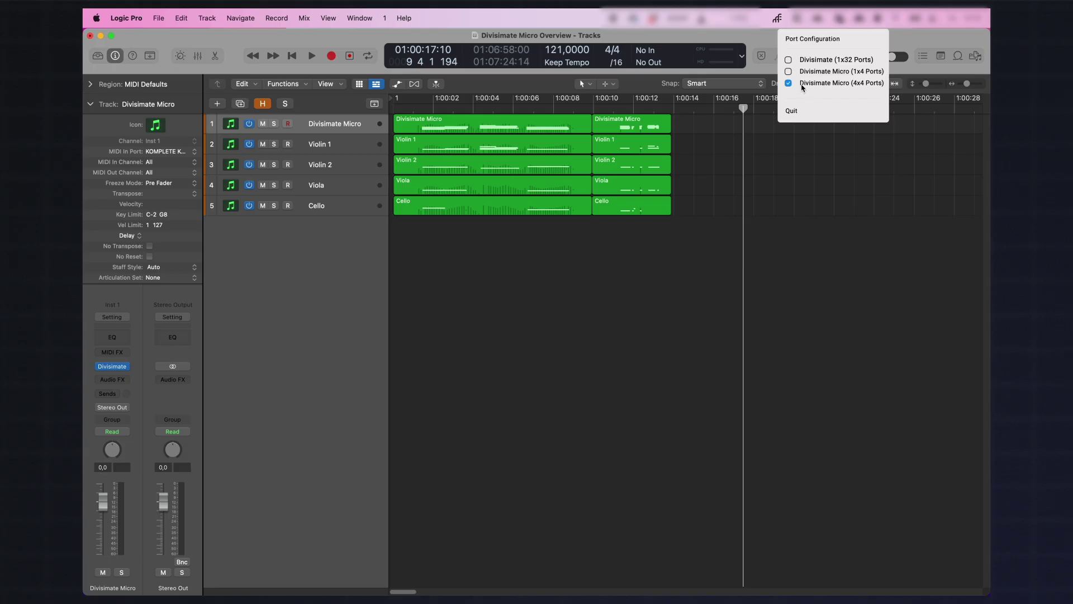
click(650, 253)
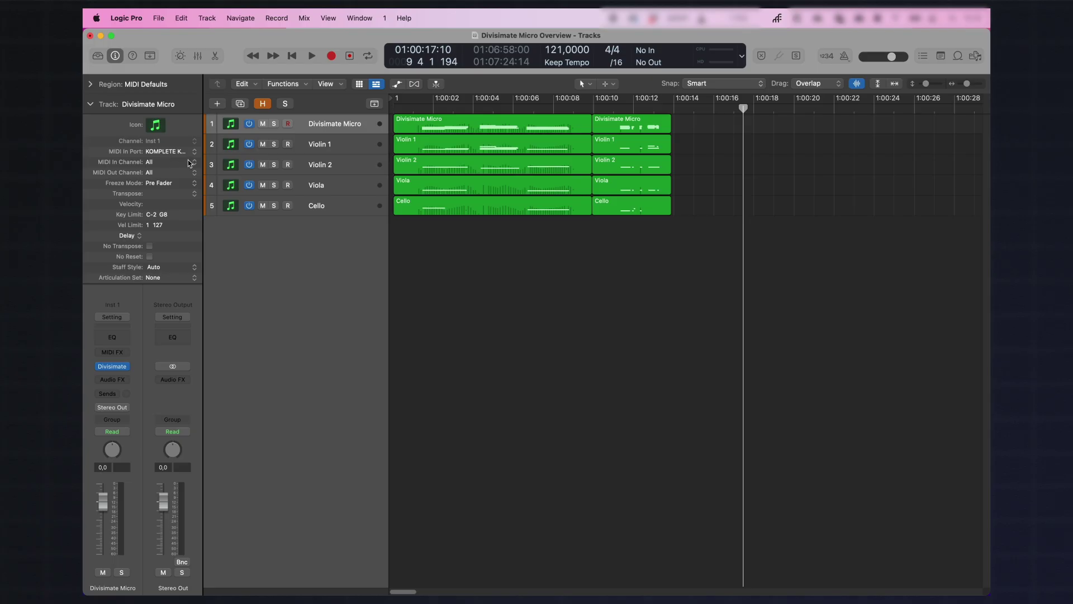
click(180, 153)
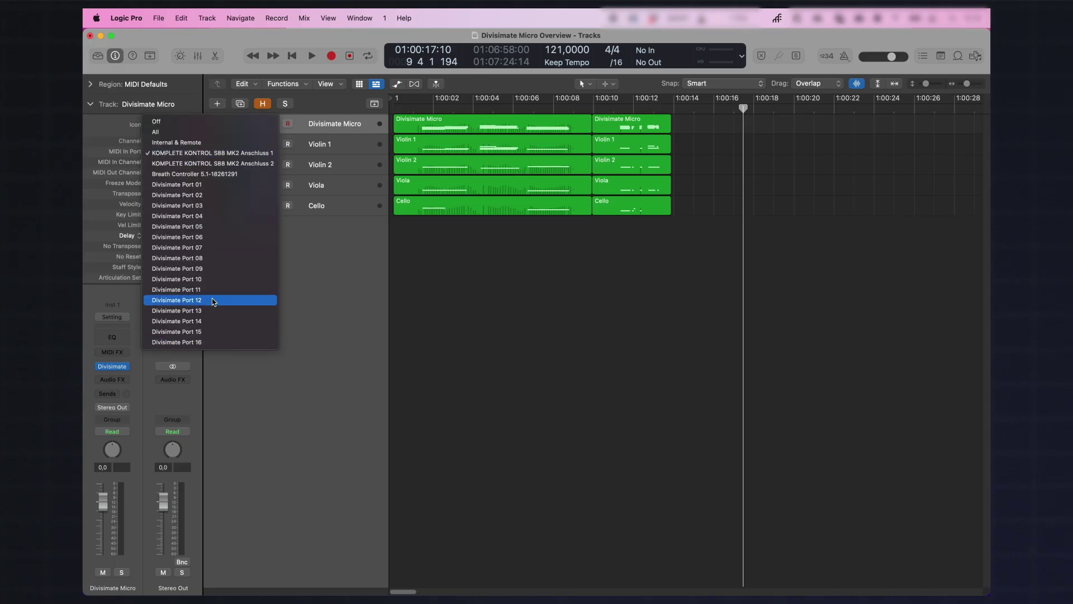
click(353, 270)
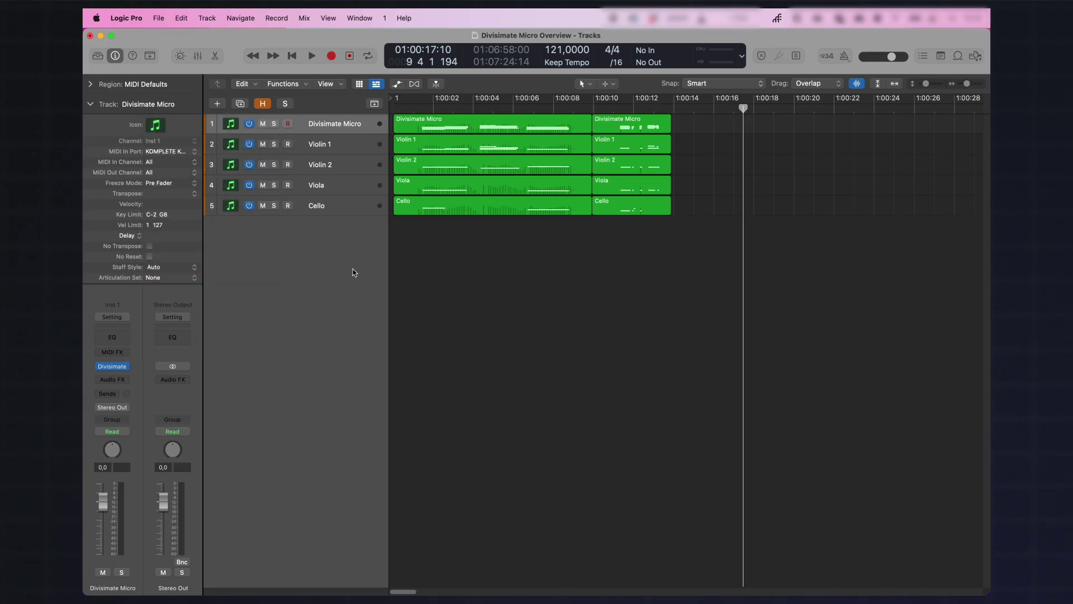
- Create one software instrument track with Divisimate Micro and check the port ranges available to the new instance
double_click(353, 272)
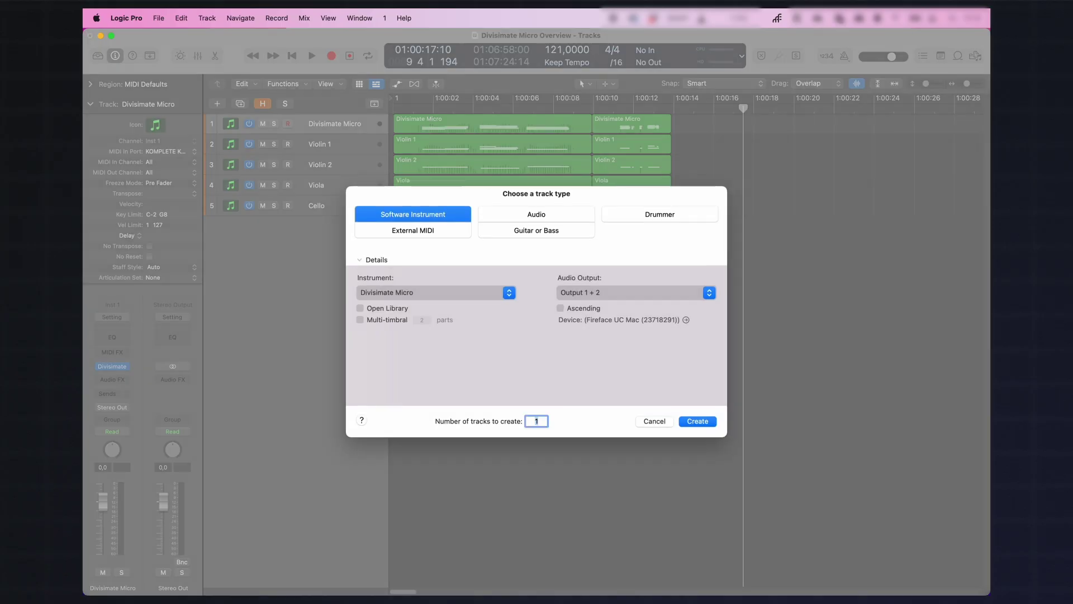
key(Return)
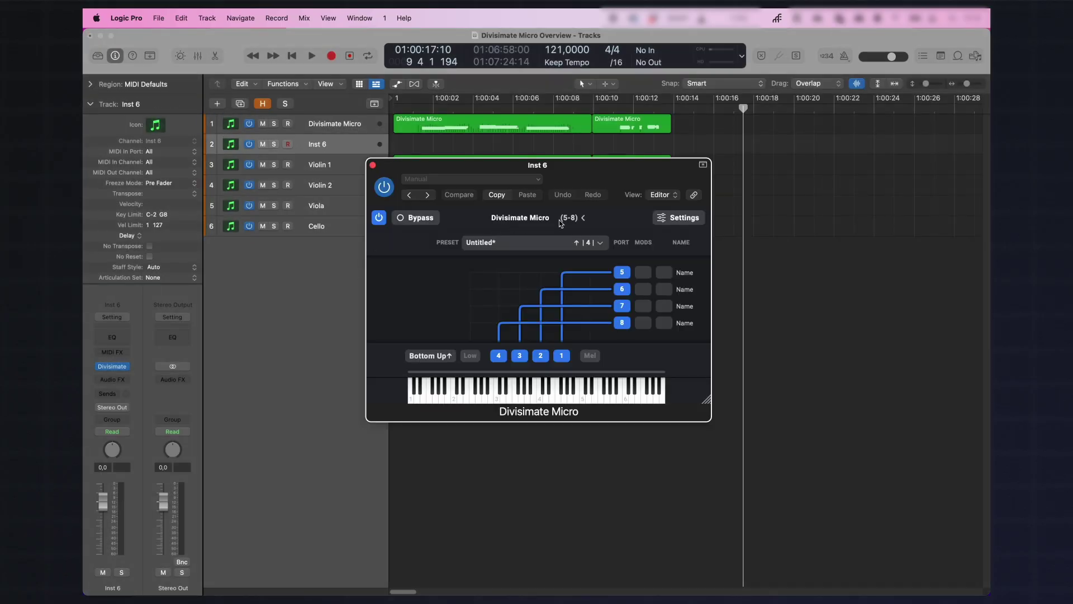
click(561, 220)
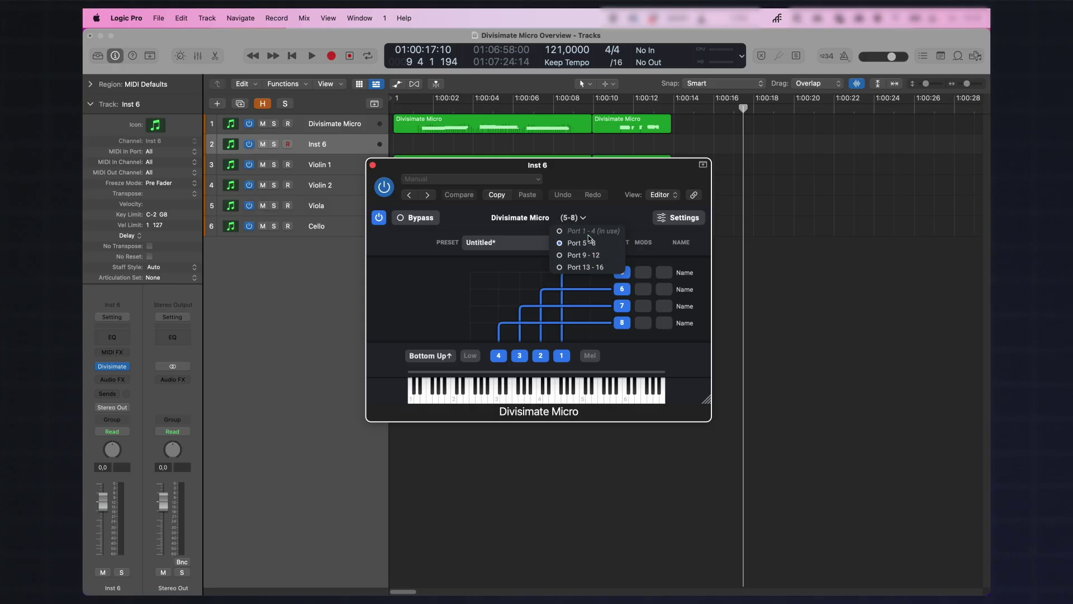
click(556, 222)
- Move the new instrument track below the Cello track and rename it Divisimate Micro 2
drag(366, 153, 333, 227)
double_click(333, 226)
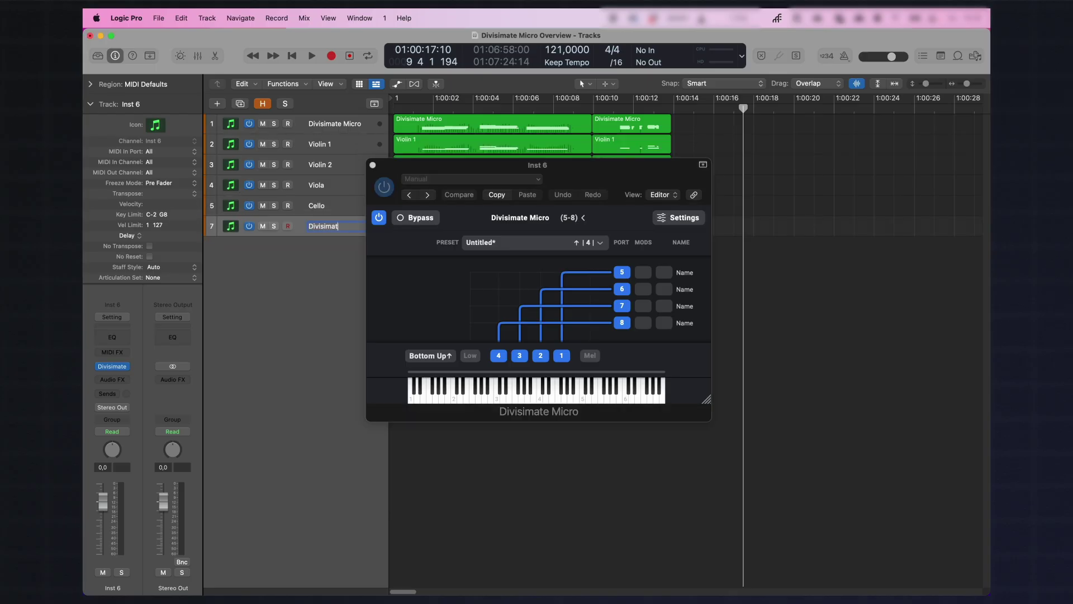
key(Return)
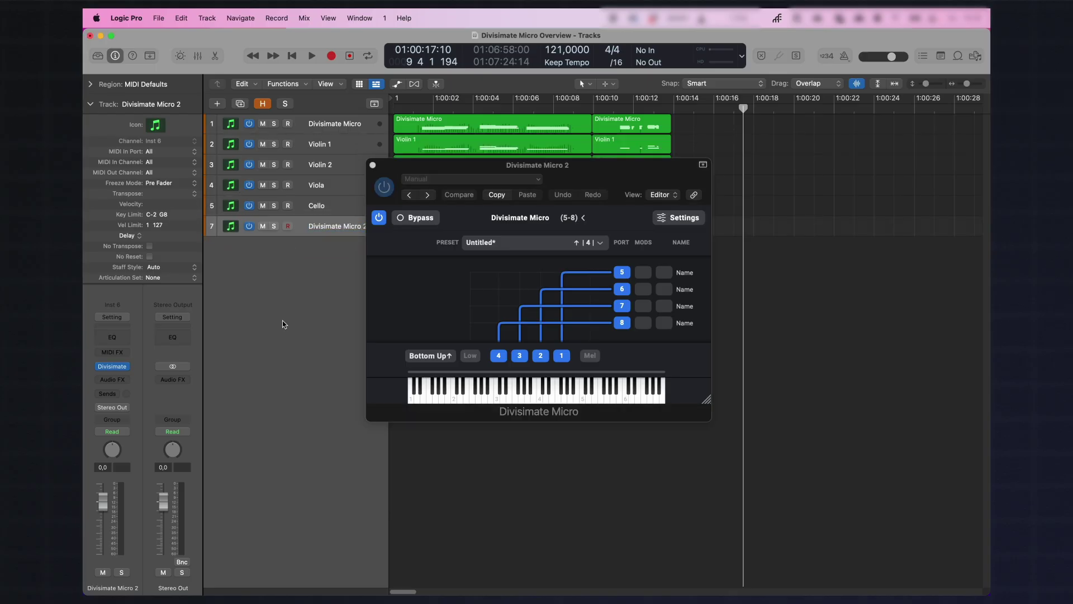
- Create four new software instrument tracks with Kontakt as the instrument and Output 1 + 2 as the audio output
key(alt+super+n)
click(508, 293)
click(503, 355)
text(4)
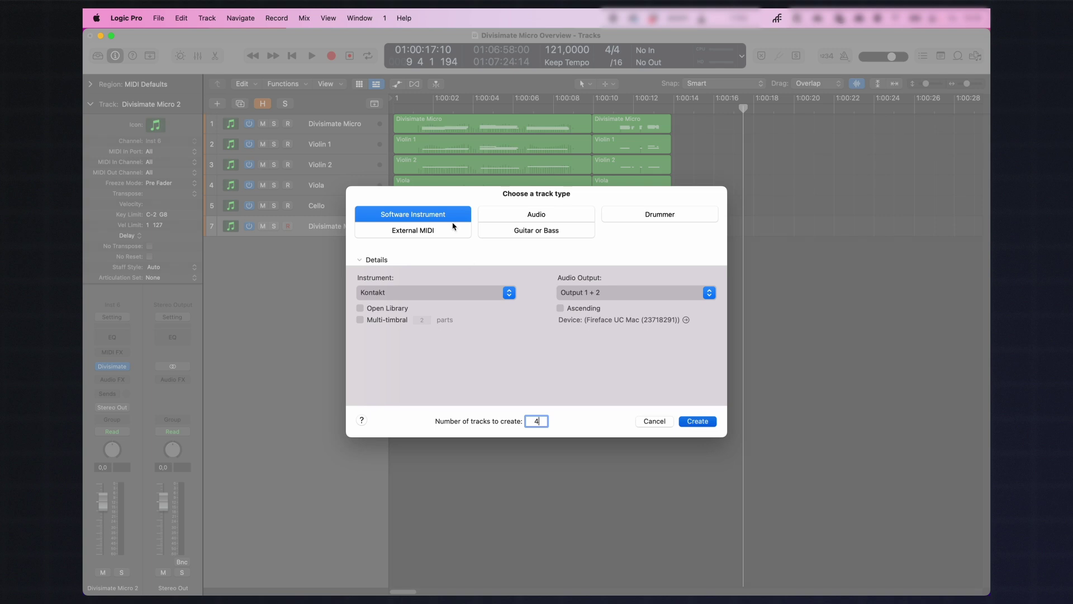
key(Return)
- Assign the four new Kontakt tracks' MIDI inputs to the second Divisimate Micro instance's ports, 5 through 8
click(168, 152)
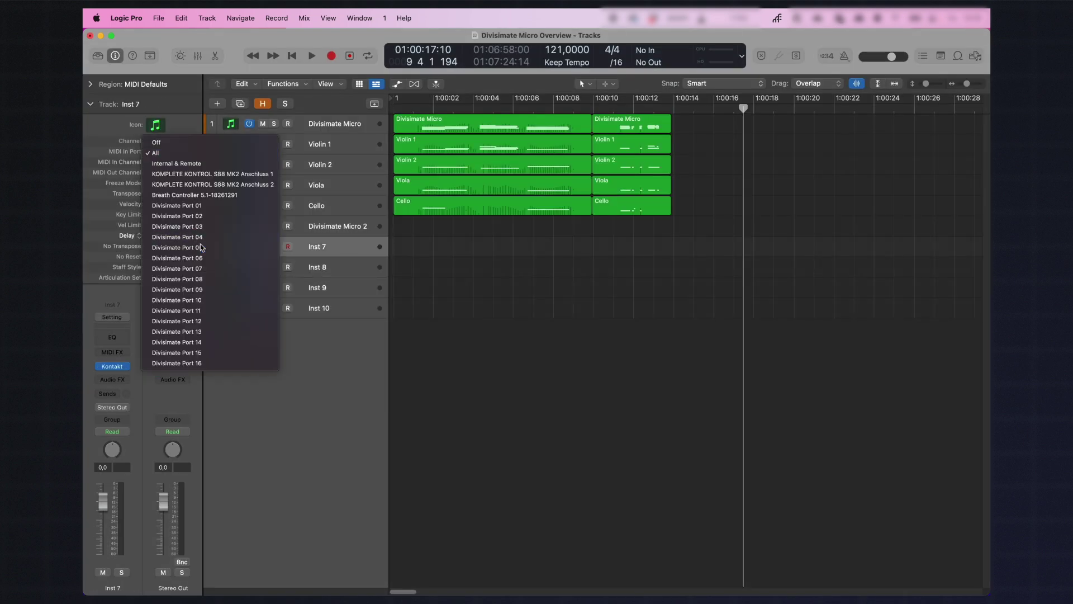
click(202, 227)
key(Down)
key(Down)
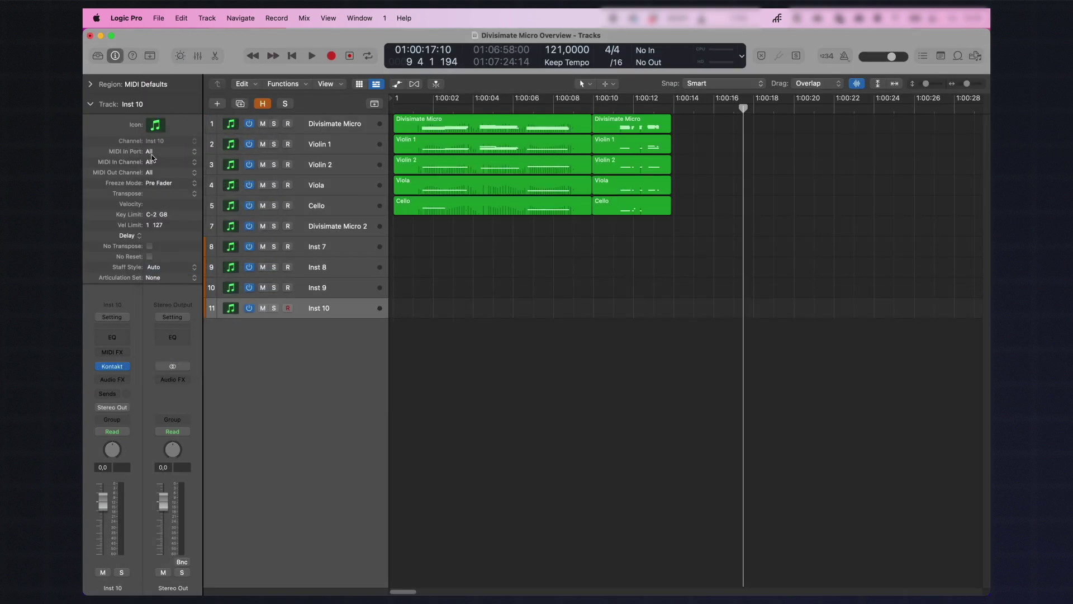
- Rename the four new instrument tracks Horn 1, Horn 2, Horn 3 and Horn 4
double_click(328, 255)
text(Horn 1)
key(Tab)
text(Hor)
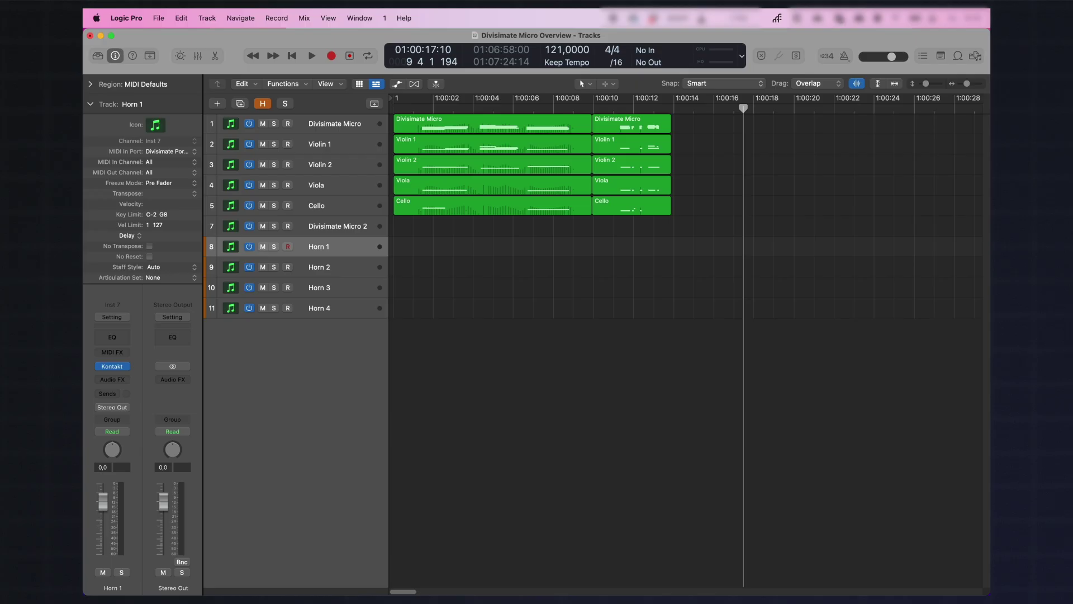
- Record a passage played through Divisimate Micro 2 onto its own track and the four horn tracks
key(Up)
key(r)
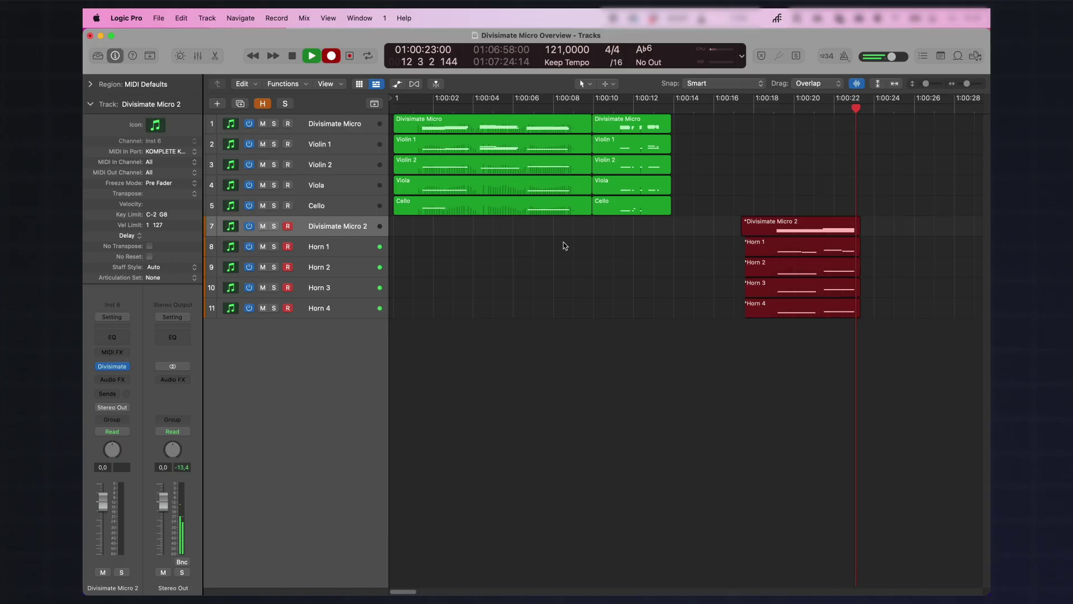
key(space)
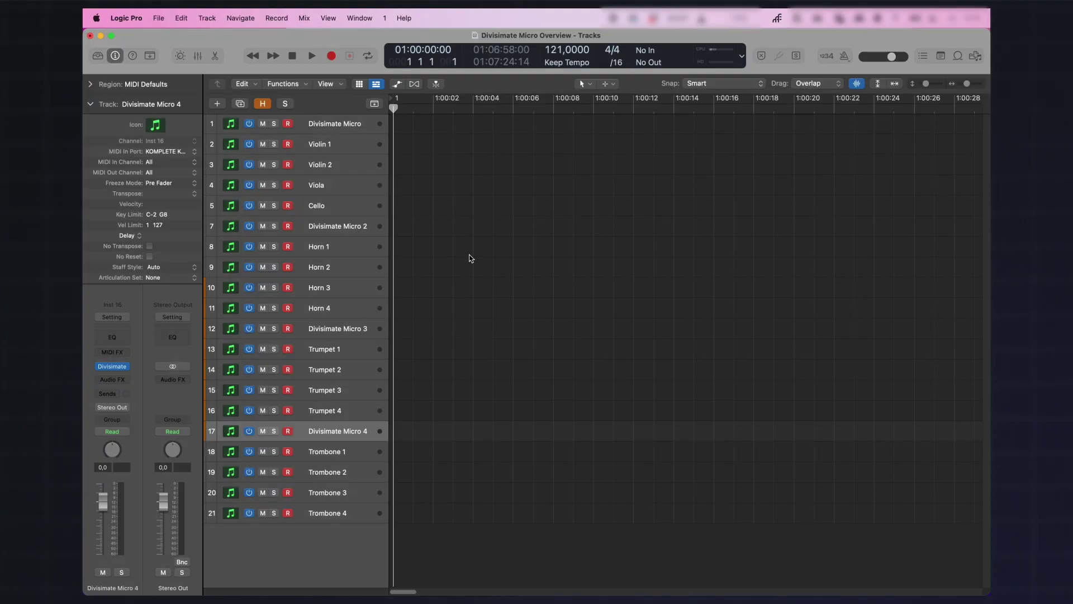
- Start recording from the project start on all armed Divisimate Micro, string, horn, trumpet and trombone tracks
key(r)
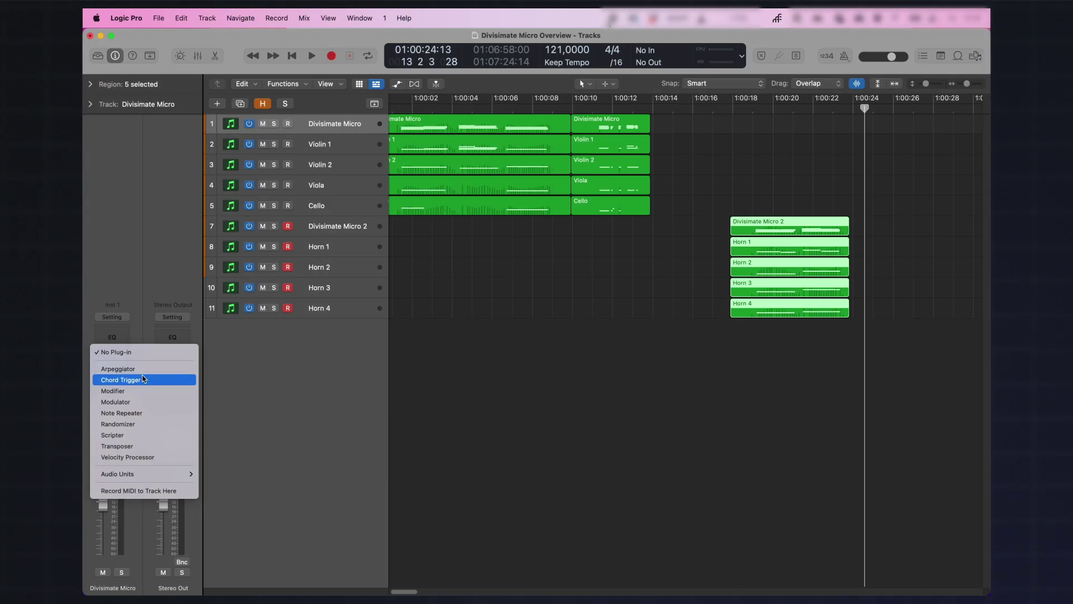
click(142, 379)
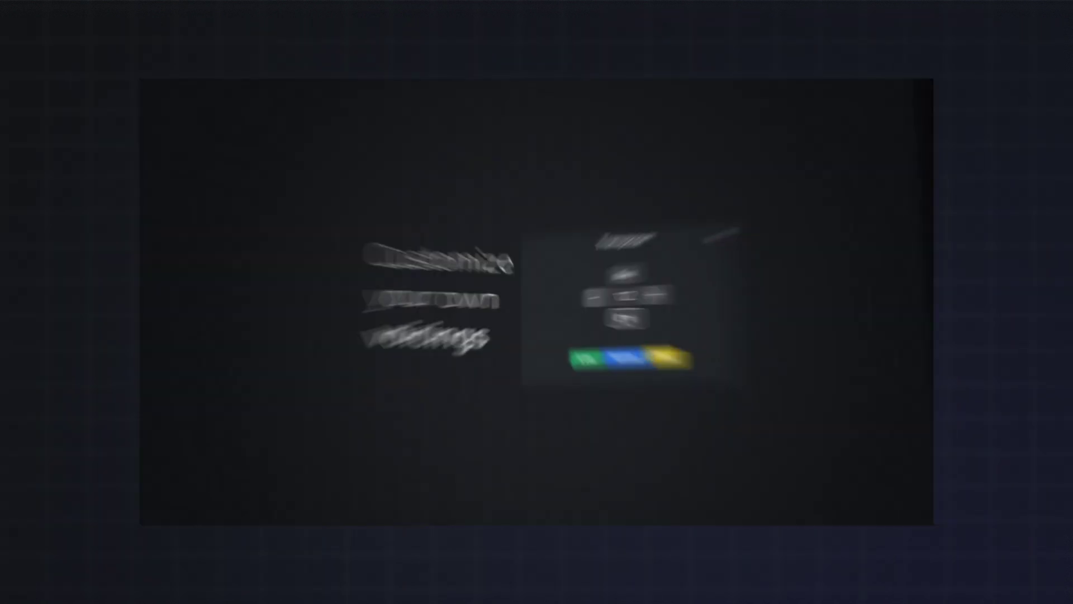
click(763, 305)
click(762, 304)
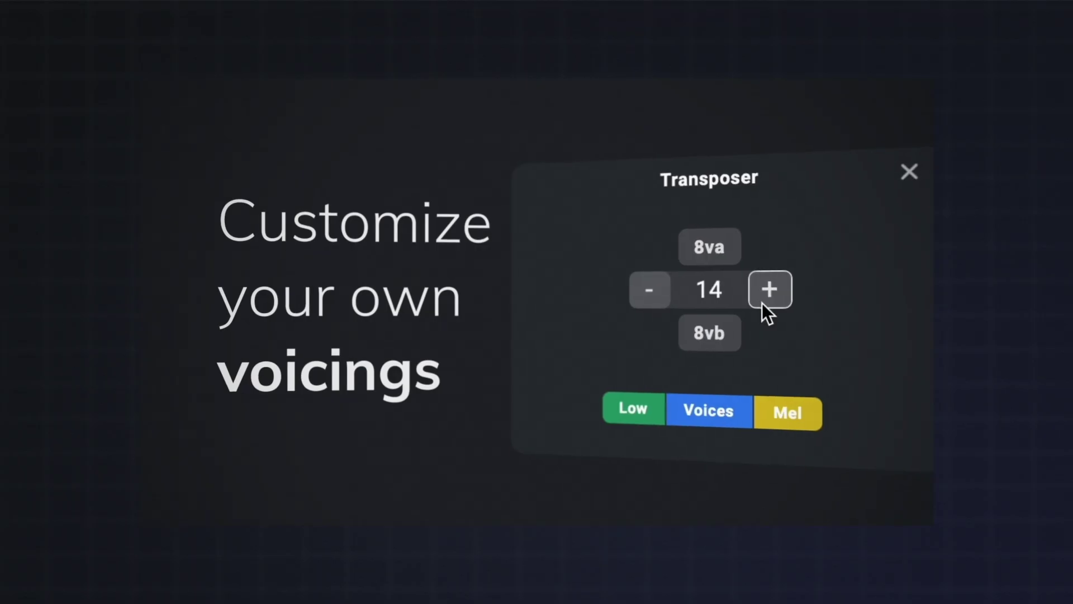
click(765, 304)
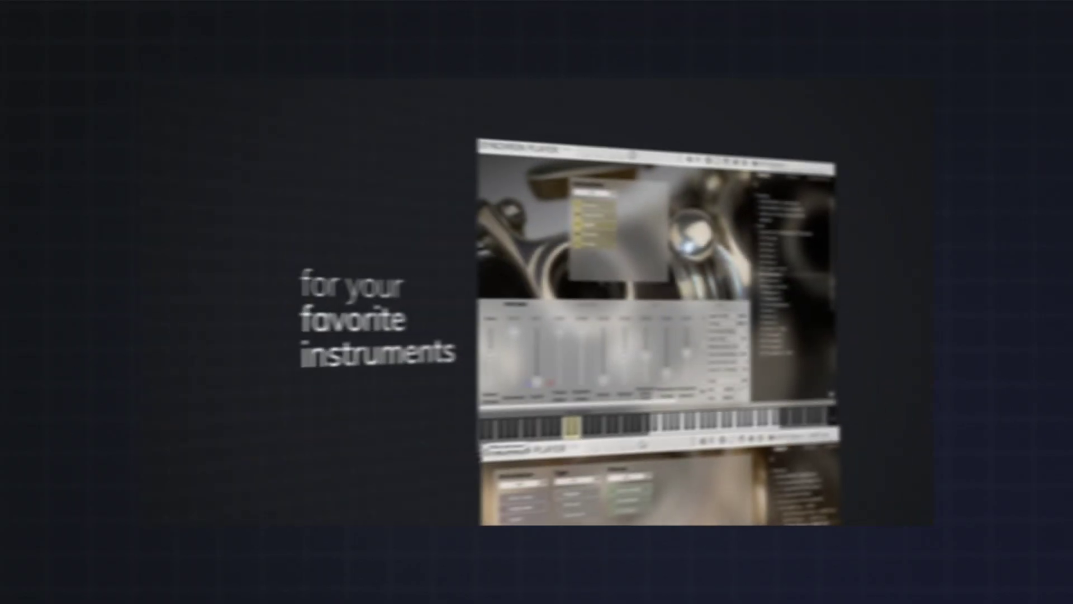